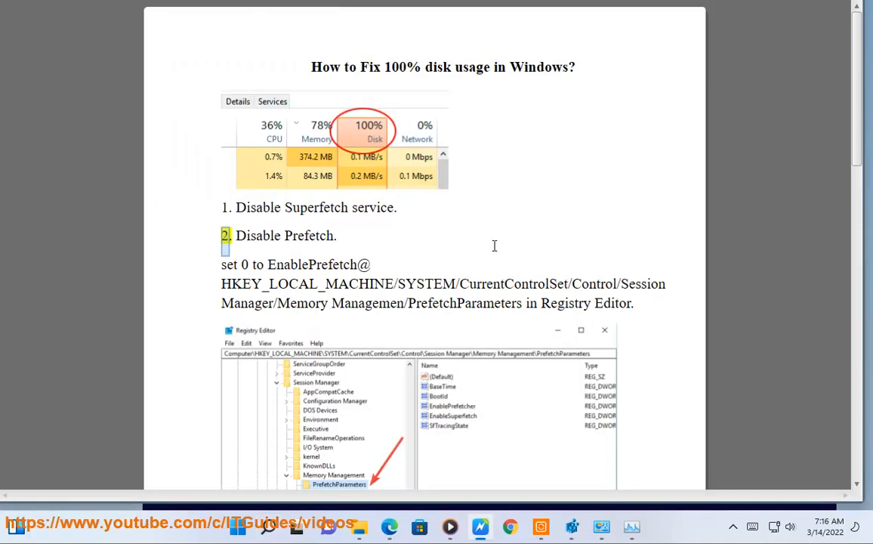
Look through the services beginning with S for the Superfetch service
drag(407, 78, 637, 86)
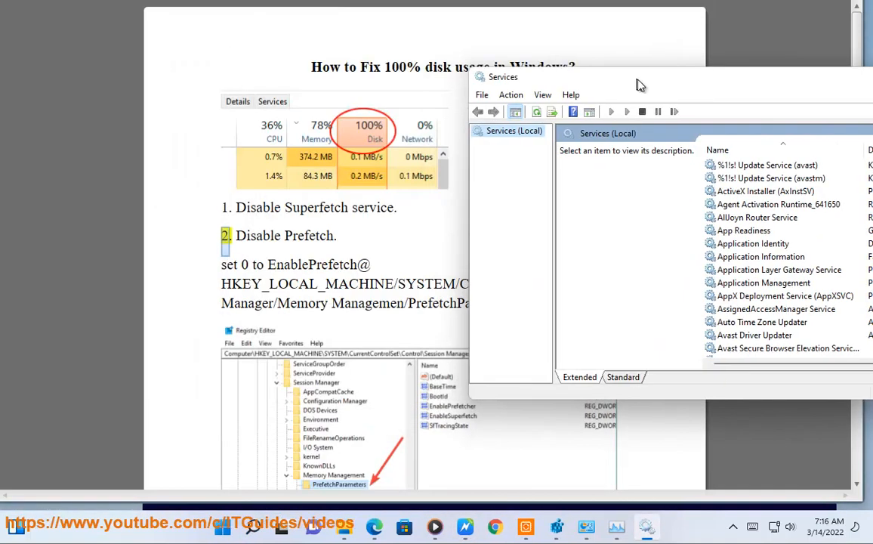
click(776, 258)
key(s)
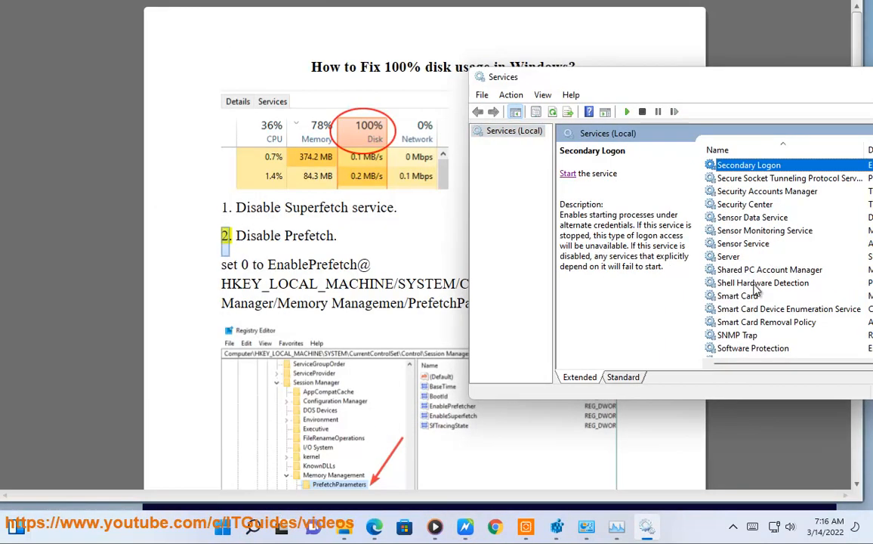
scroll(738, 333, down, 3)
click(732, 338)
scroll(733, 354, down, 1)
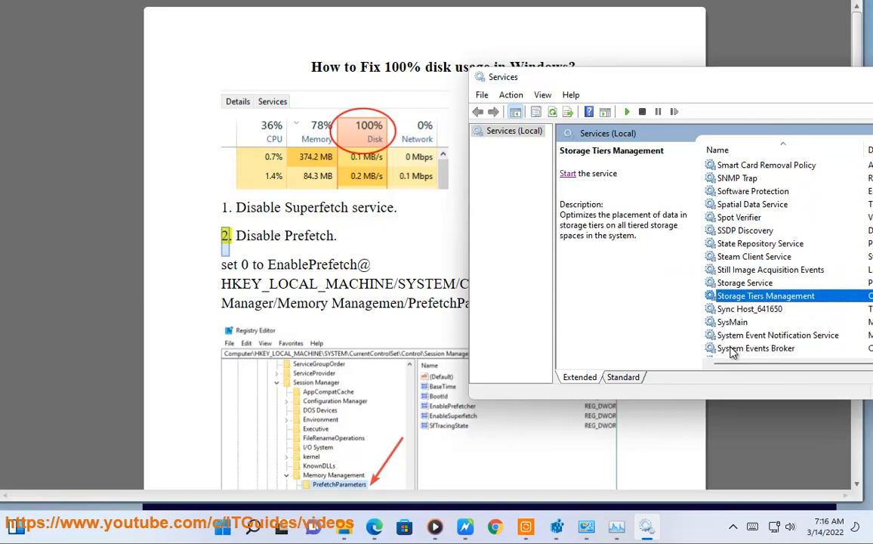
key(Down)
key(Down)
key(Down)
key(Down)
key(Down)
key(Down)
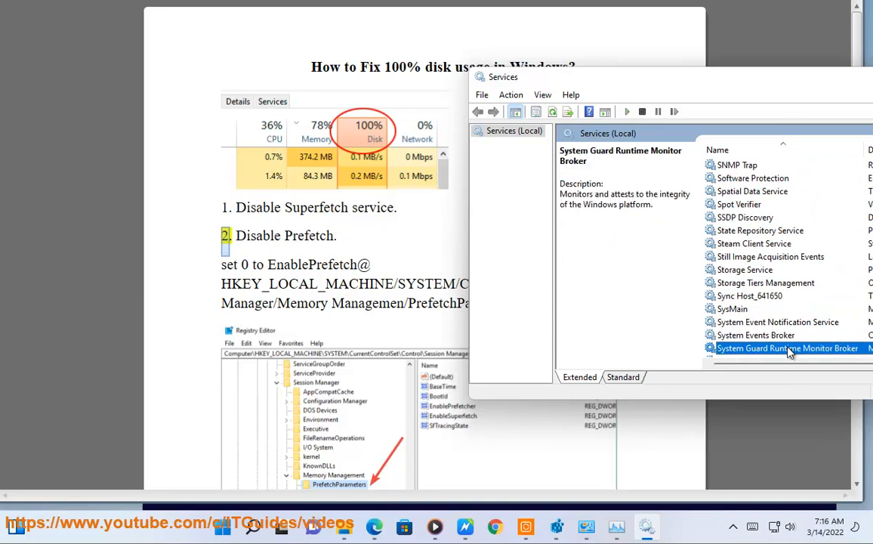
key(Down)
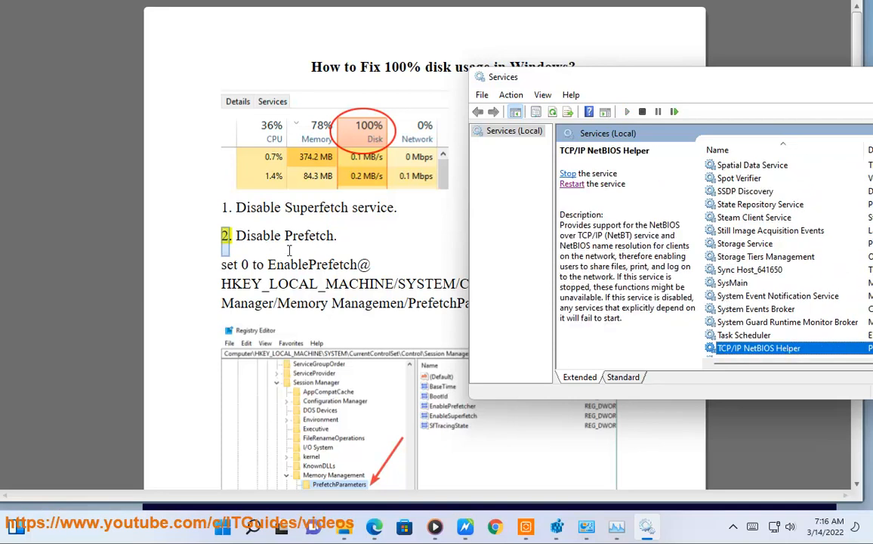
View the available actions for the Still Image Acquisition Events service and return to the instruction document
click(742, 284)
click(737, 257)
click(731, 232)
scroll(734, 215, up, 1)
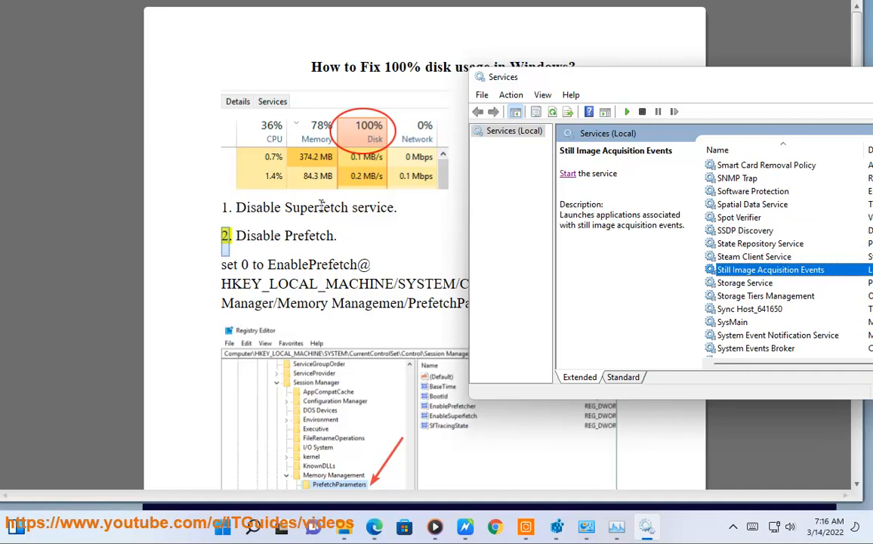
right_click(807, 276)
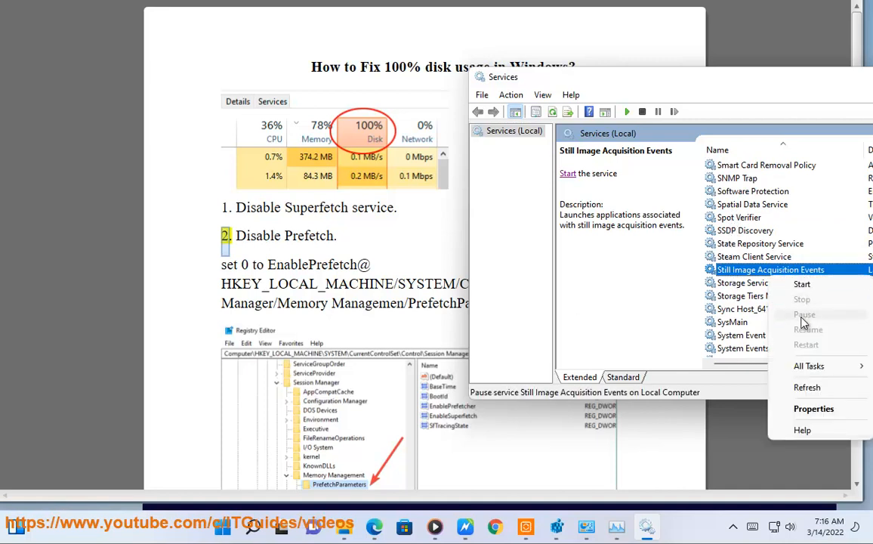
click(305, 219)
double_click(308, 208)
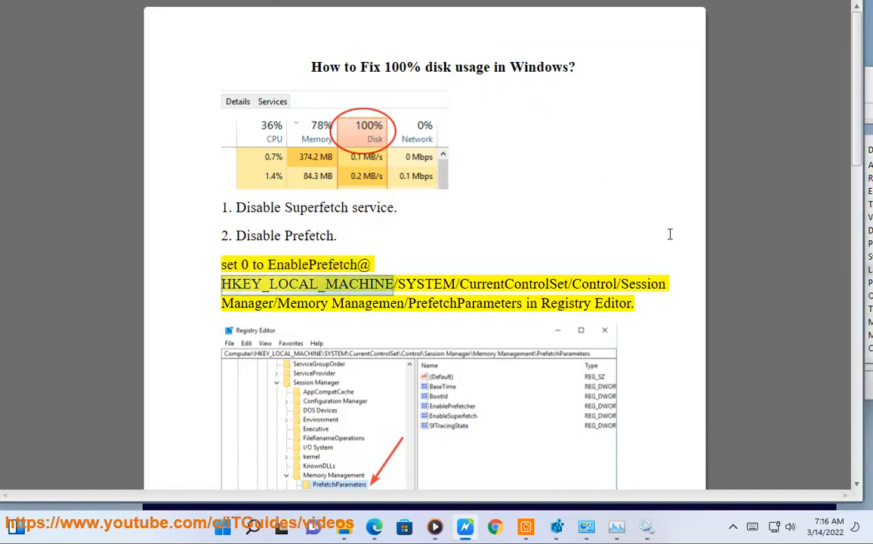
Run REGEDIT from the Run history and allow Registry Editor to make changes to the device
key(super+r)
click(264, 437)
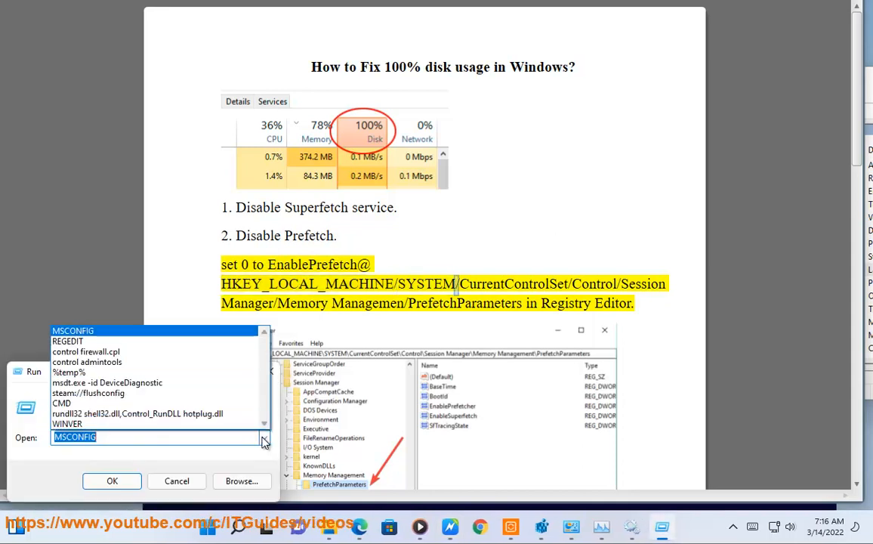
click(136, 343)
click(112, 481)
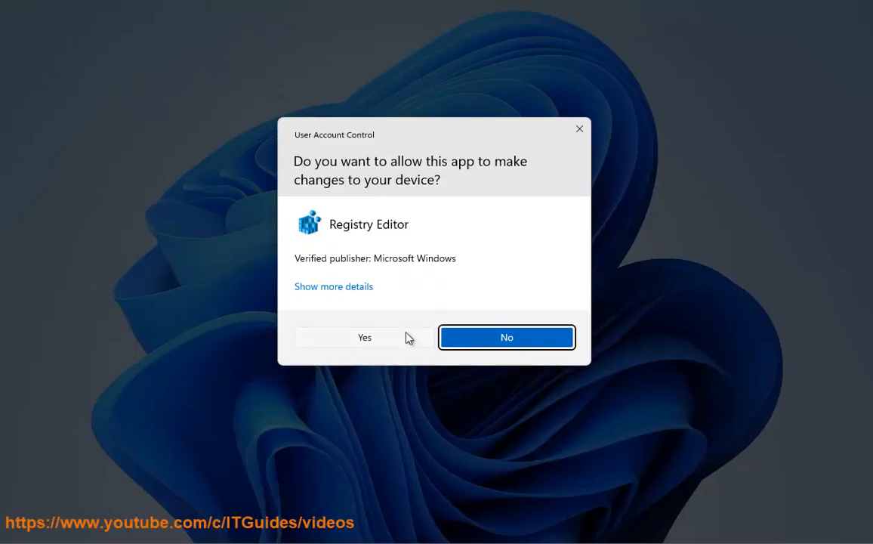
click(387, 341)
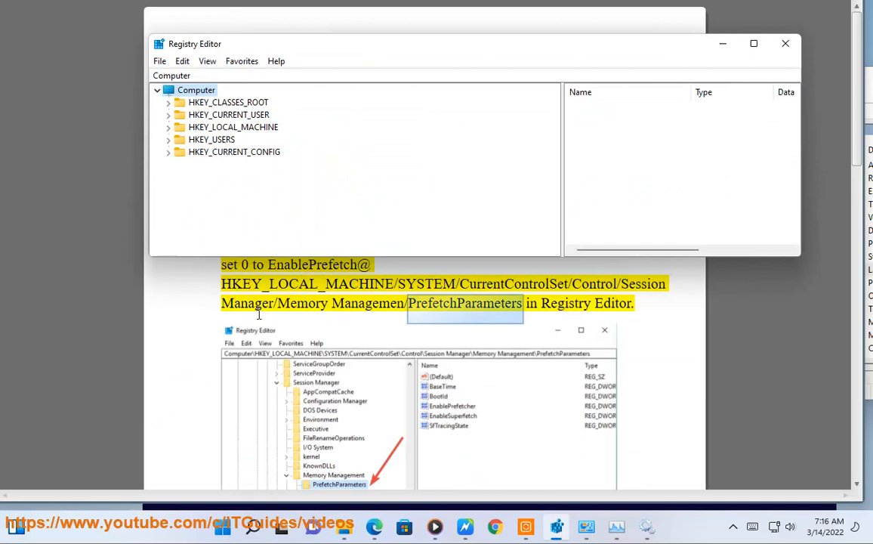
Copy the HKEY_LOCAL_MACHINE registry path ending in PrefetchParameters from the document and switch to Registry Editor
click(617, 302)
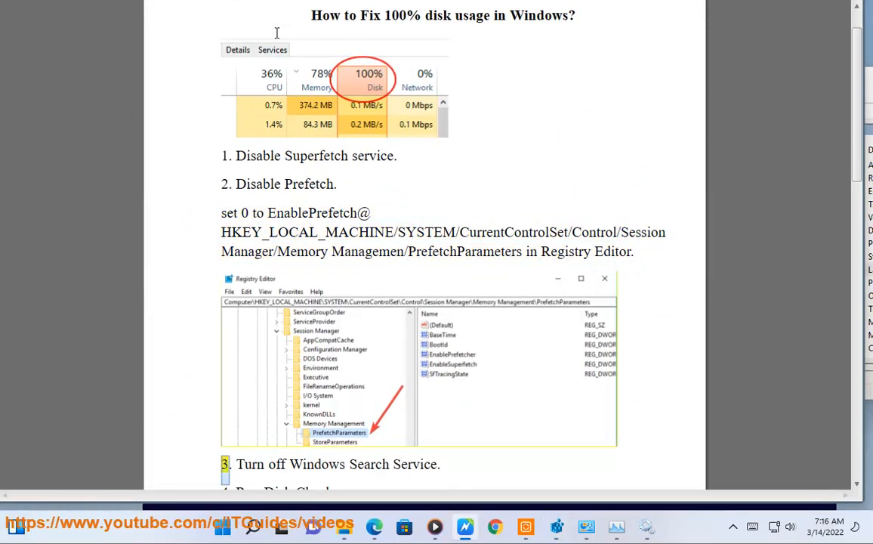
drag(520, 252, 211, 245)
key(ctrl+c)
click(647, 526)
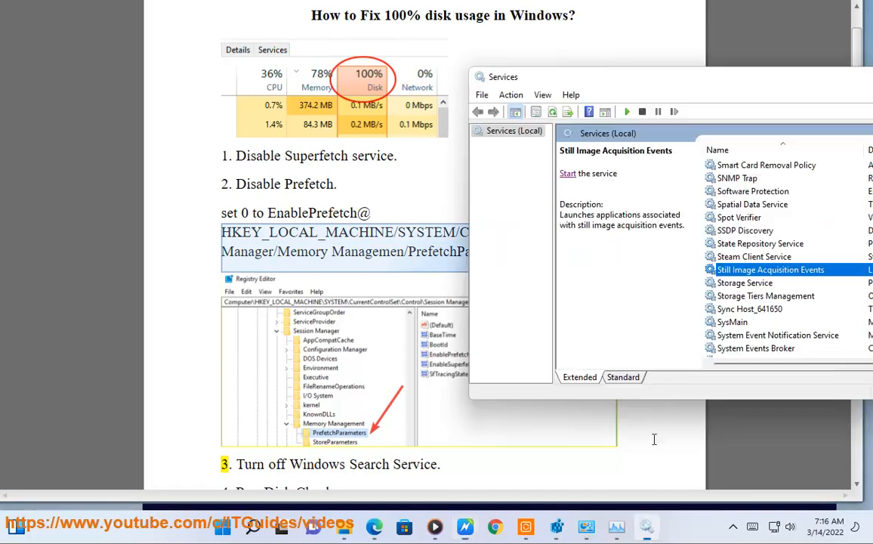
click(556, 526)
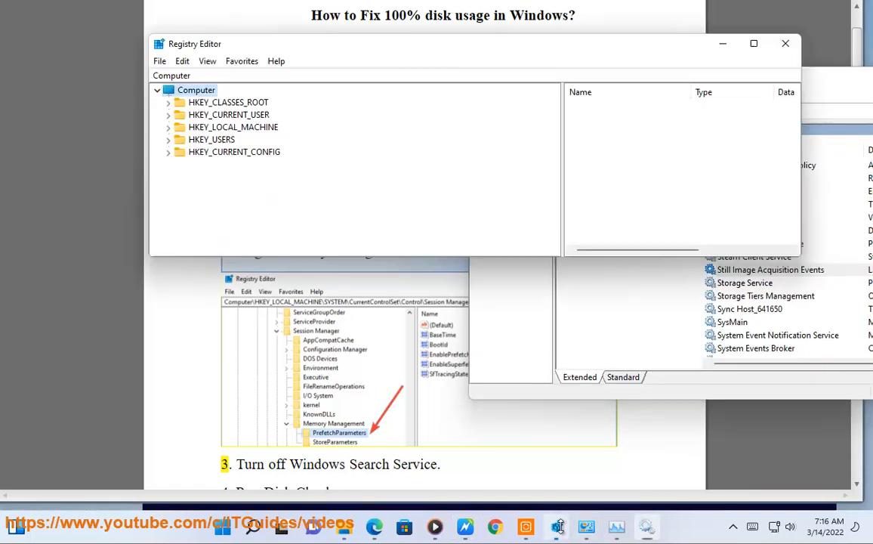
Try to go to the copied registry path with PrefetchParameters removed from its end
click(442, 74)
text(HKEY_LOCAL_MACHINE\SYSTEM\CurrentControlSet\Control\Session Manager\Memory Management\PrefetchParameters)
key(Escape)
key(ctrl+a)
key(ctrl+v)
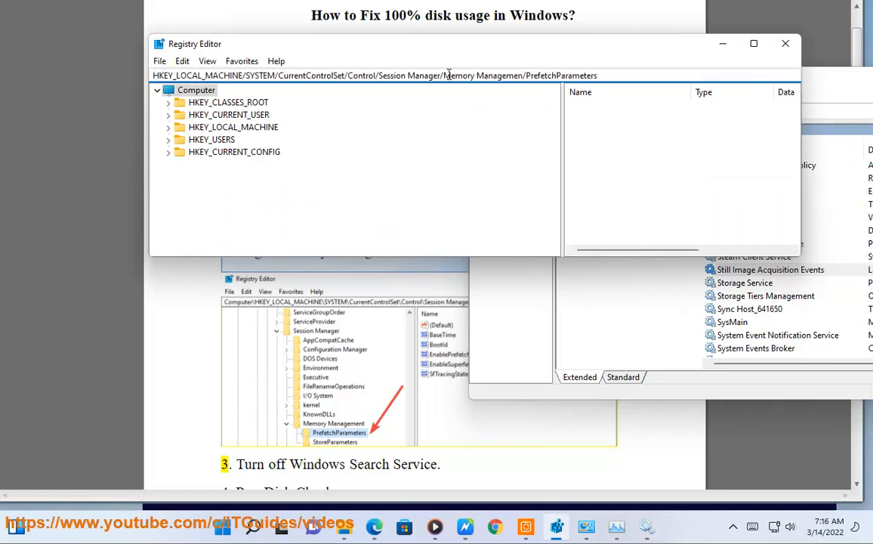
double_click(582, 73)
key(BackSpace)
key(Return)
Try to go to the copied registry path shortened to end at Session Manager
key(ctrl+a)
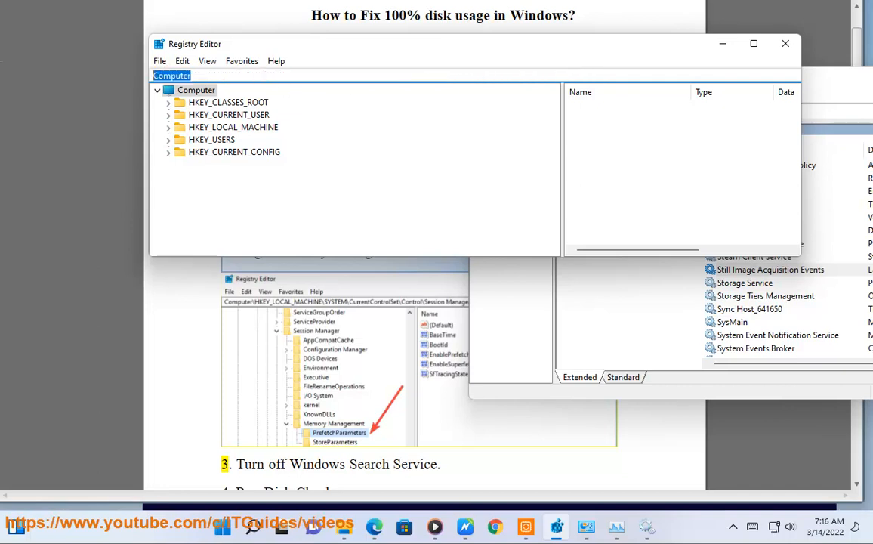
key(ctrl+v)
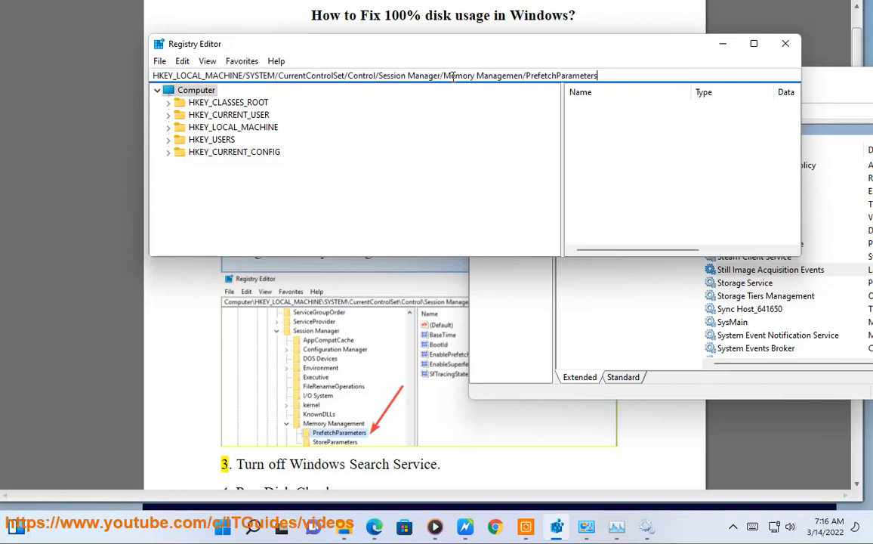
drag(446, 76, 688, 74)
key(BackSpace)
key(Return)
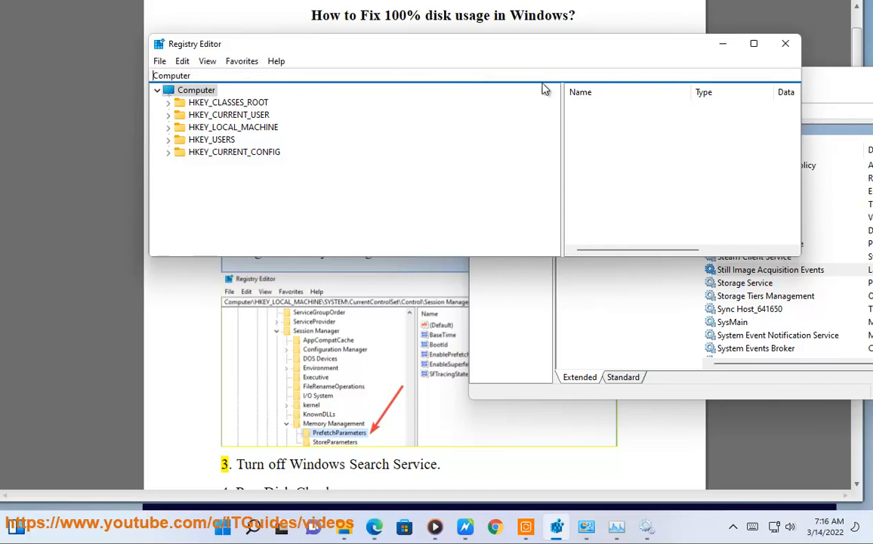
Try to go to the copied registry path shortened to end at Control
key(ctrl+a)
key(ctrl+v)
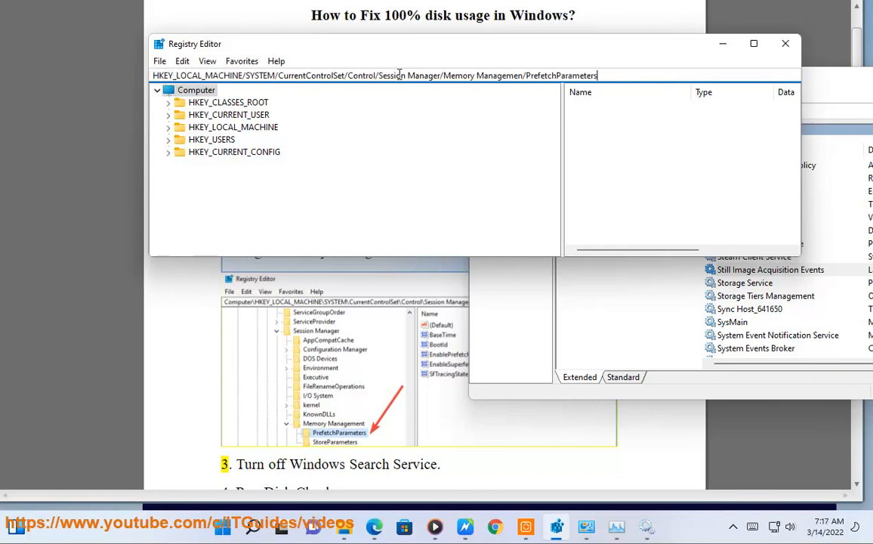
drag(382, 75, 792, 90)
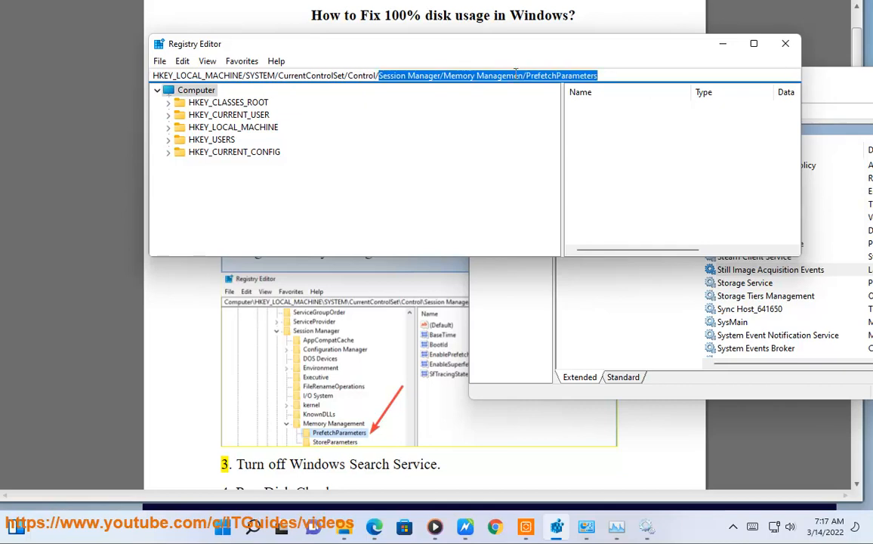
key(BackSpace)
key(Return)
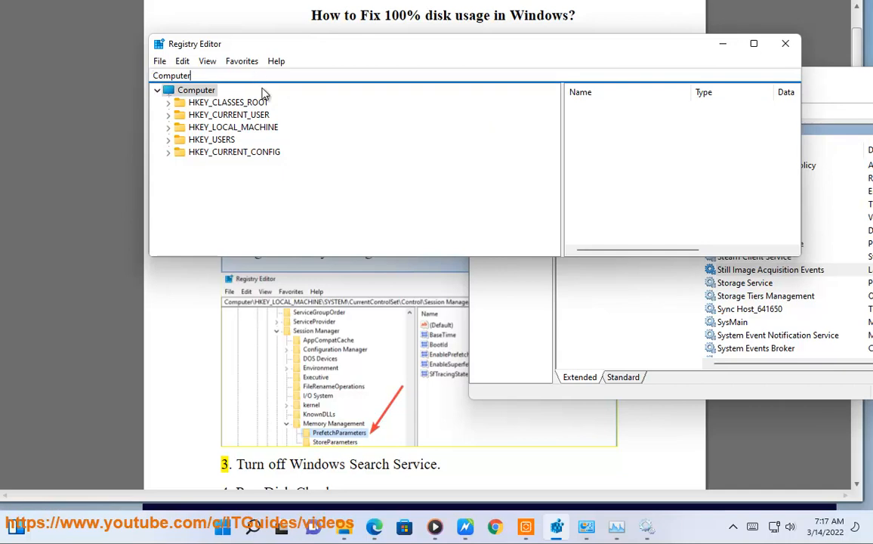
Close the Services window and move Registry Editor below the registry path in the document
drag(842, 80, 426, 155)
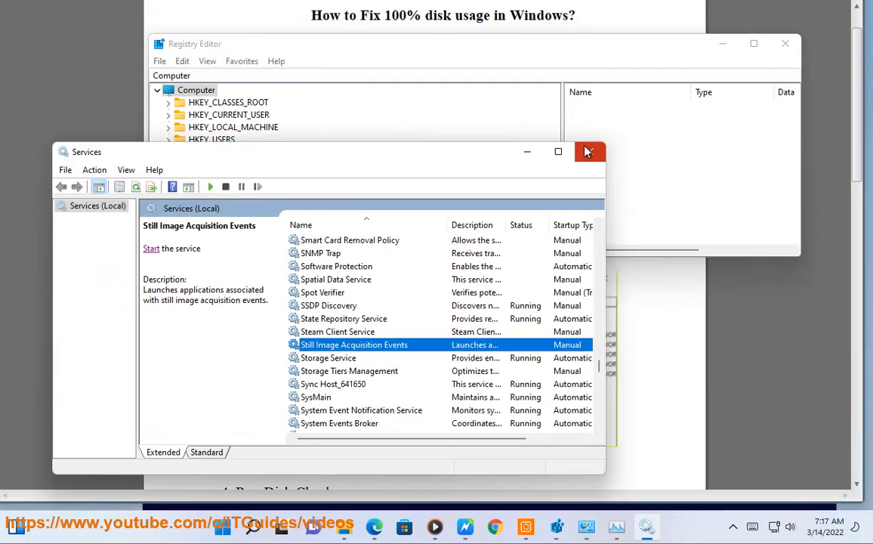
click(590, 153)
drag(546, 50, 634, 285)
Expand the registry tree through HKEY_LOCAL_MACHINE, SYSTEM and CurrentControlSet down to the Control key
double_click(319, 361)
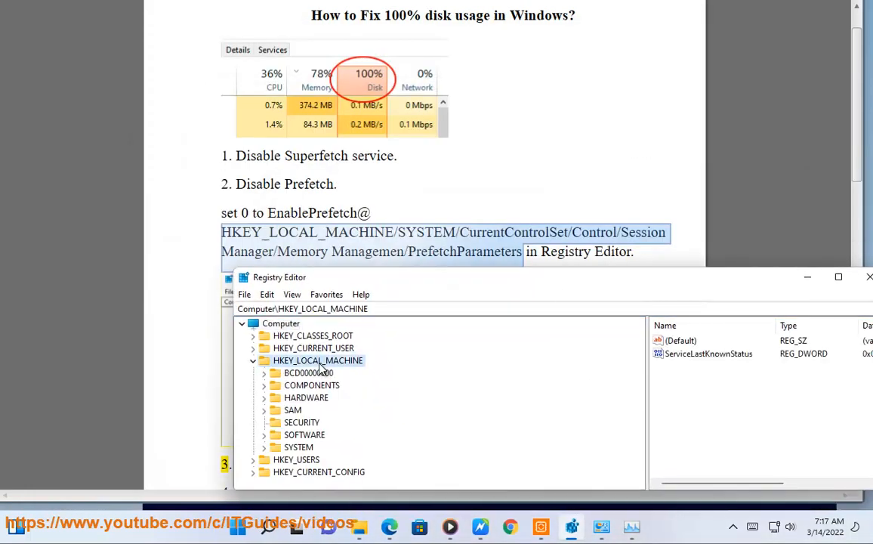
double_click(298, 447)
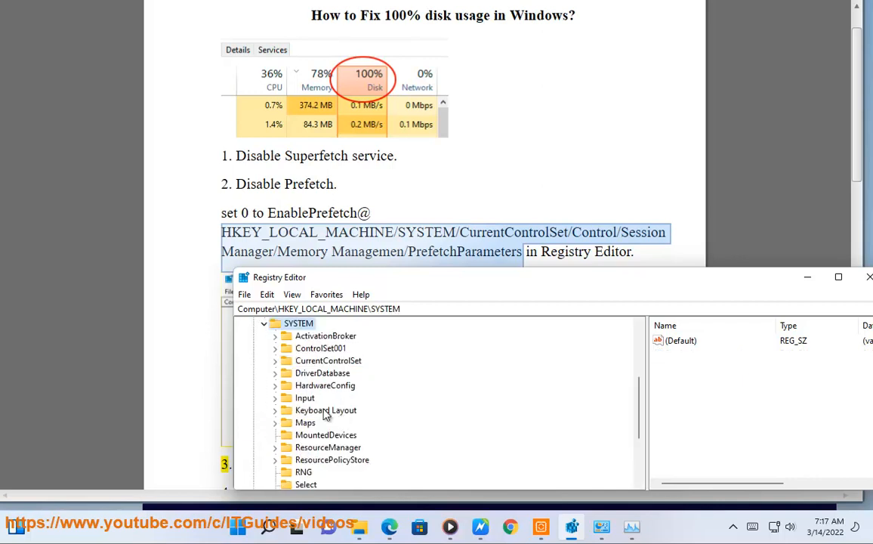
click(311, 361)
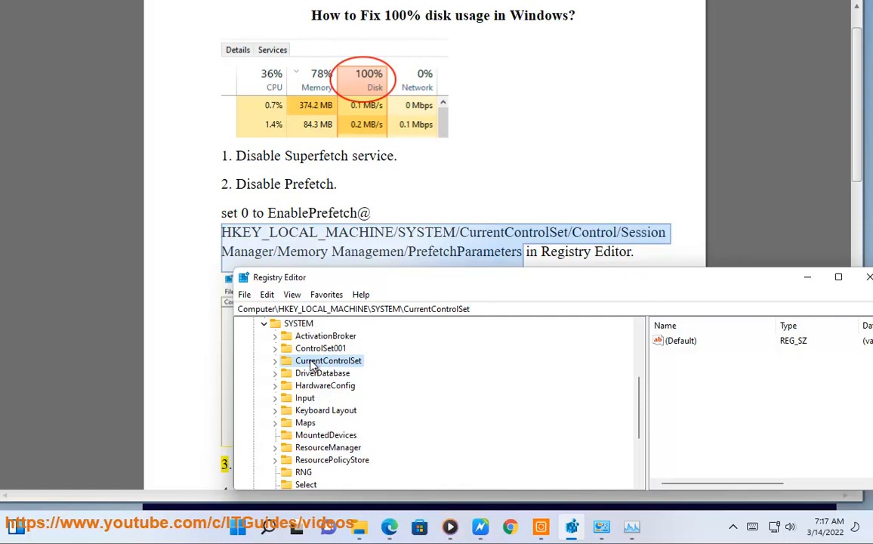
double_click(311, 362)
double_click(318, 375)
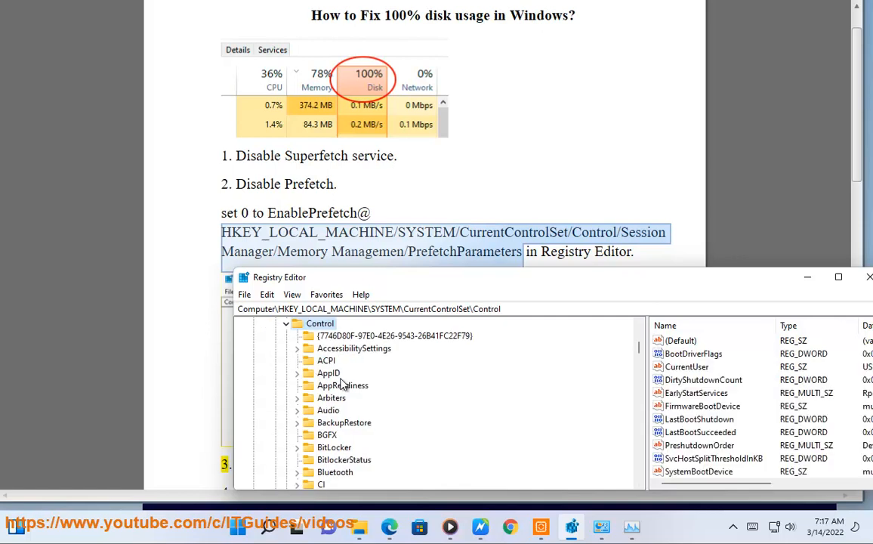
Find the Session Manager key under Control and expand it
scroll(326, 425, down, 5)
scroll(322, 445, down, 20)
scroll(330, 460, down, 10)
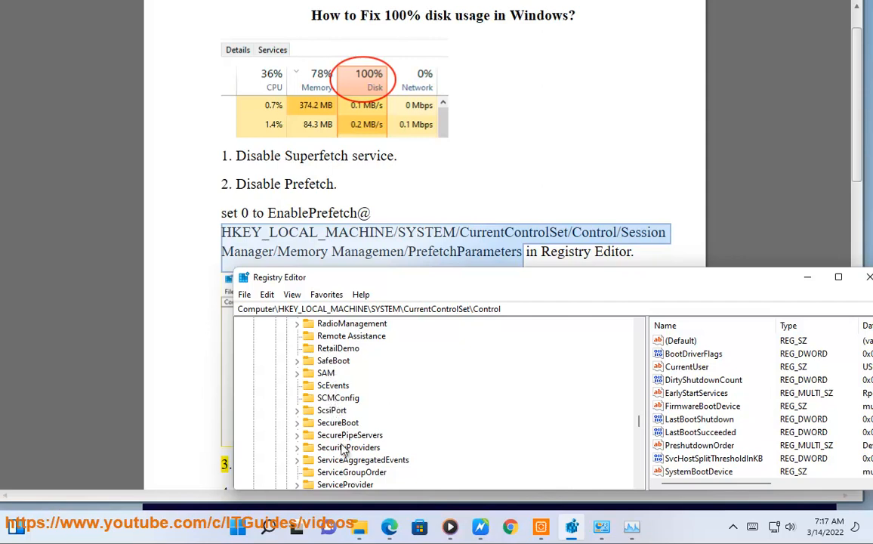
click(358, 485)
scroll(358, 487, down, 1)
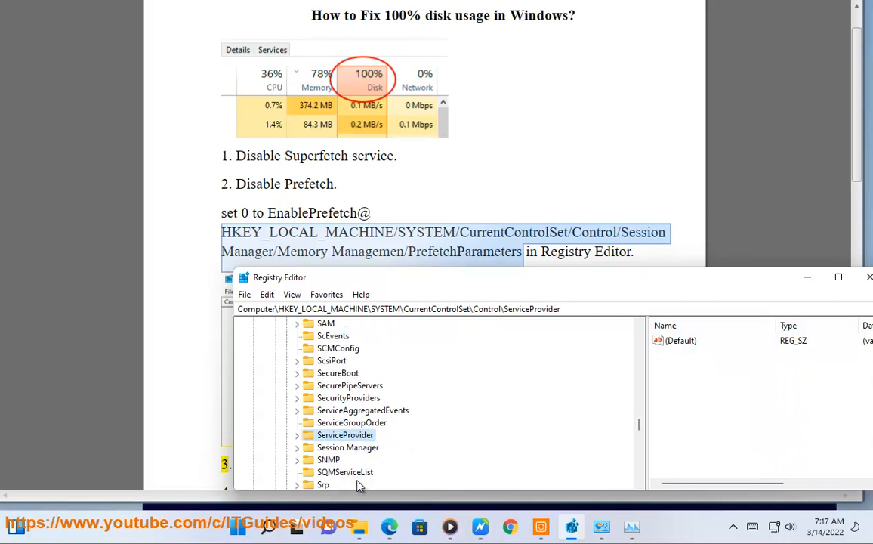
click(340, 449)
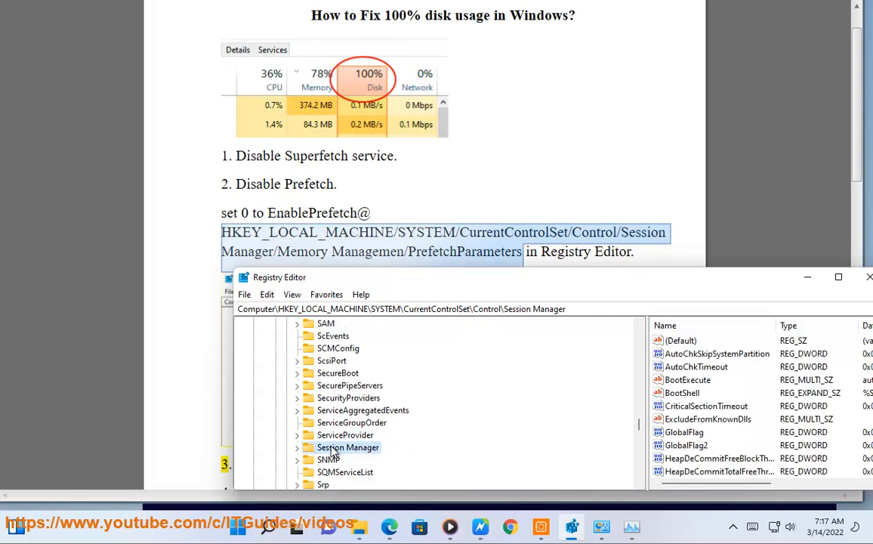
click(298, 448)
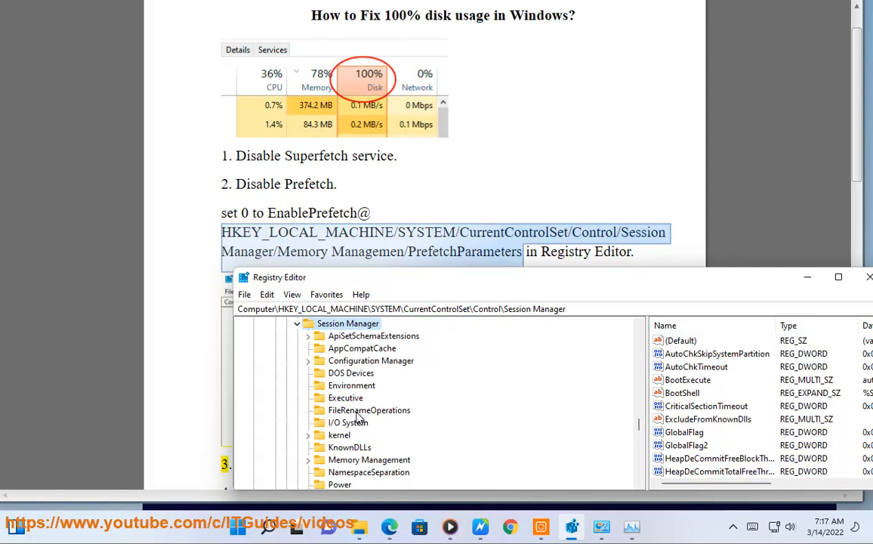
Expand Memory Management under Session Manager and select its PrefetchParameters key
click(370, 460)
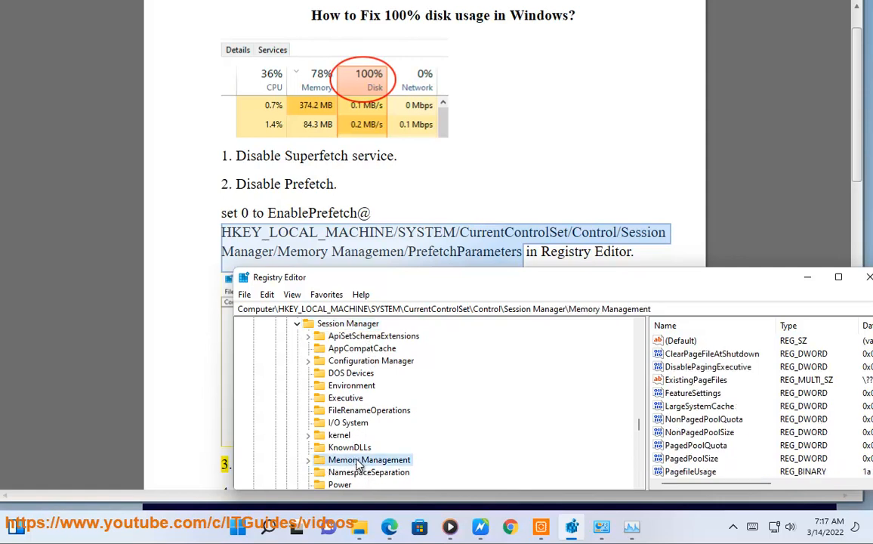
double_click(365, 460)
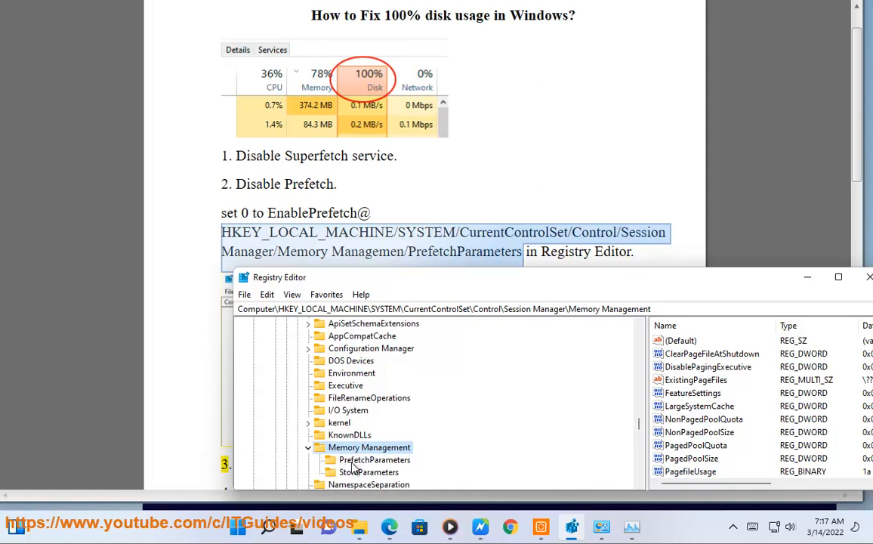
click(355, 460)
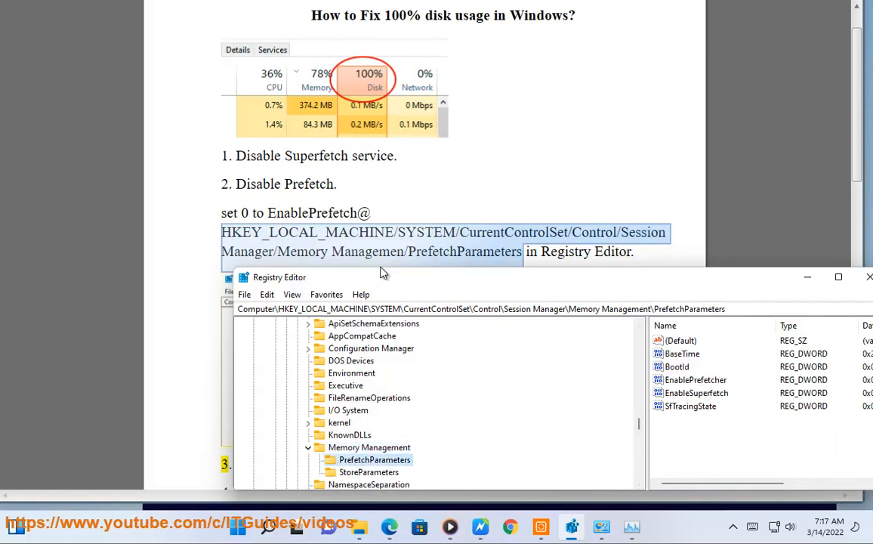
Set the EnableSuperfetch DWORD under PrefetchParameters to 0 and highlight the key's full path in Registry Editor
click(689, 391)
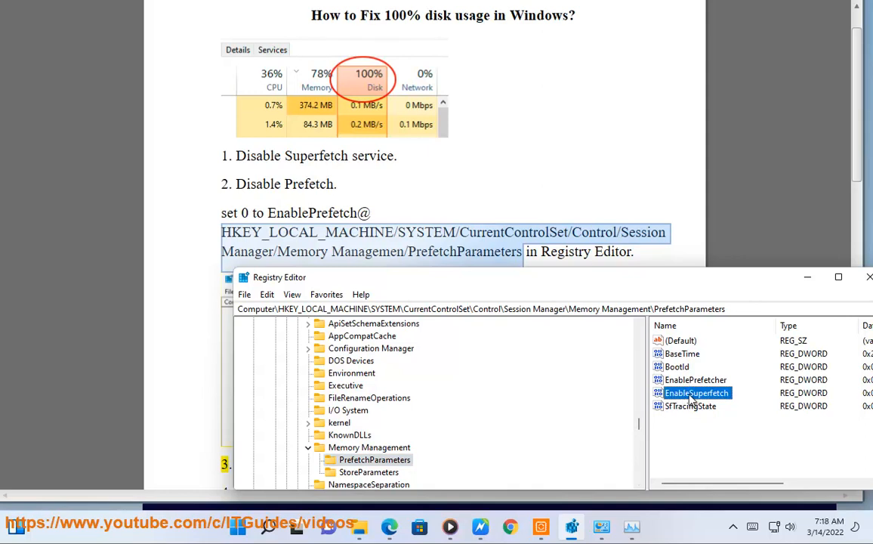
double_click(689, 396)
text(0)
drag(420, 343, 763, 184)
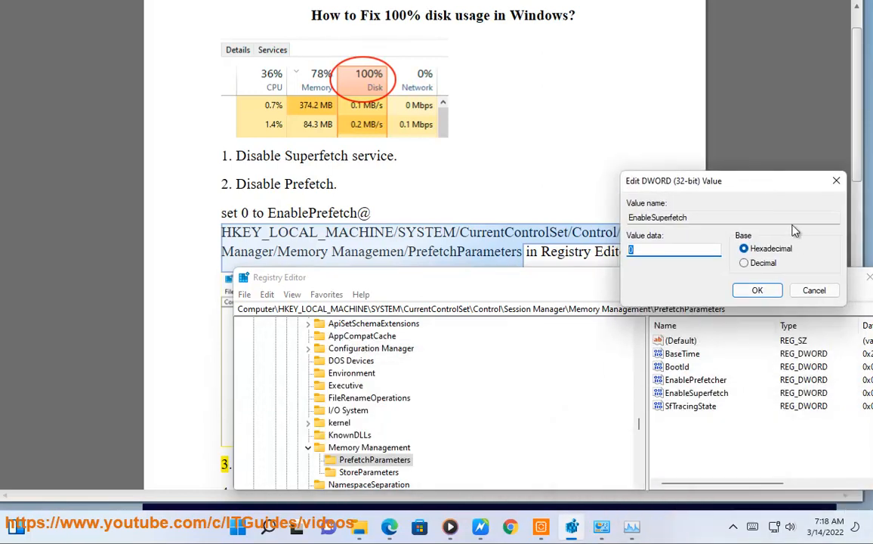
click(757, 290)
drag(725, 309, 151, 300)
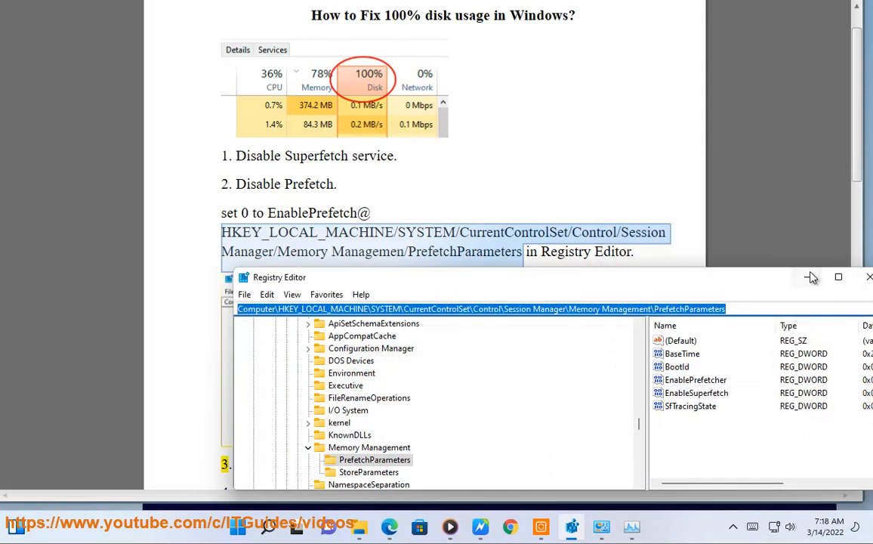
click(731, 246)
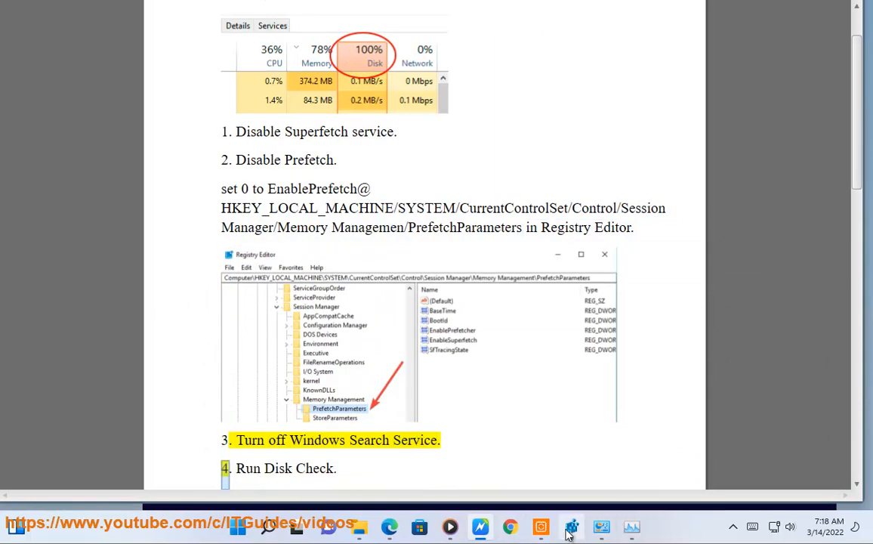
Open the Services window and select the Windows Search service
click(269, 524)
click(259, 279)
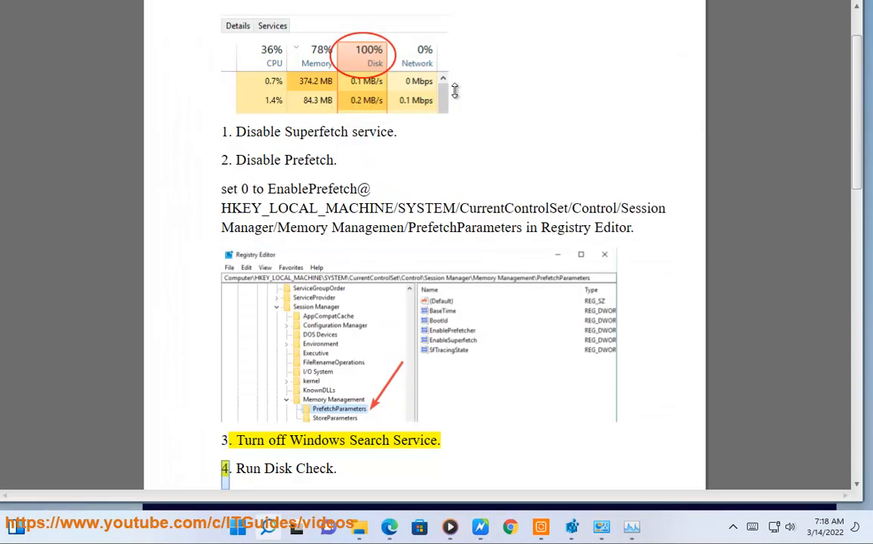
drag(400, 160, 485, 58)
click(414, 251)
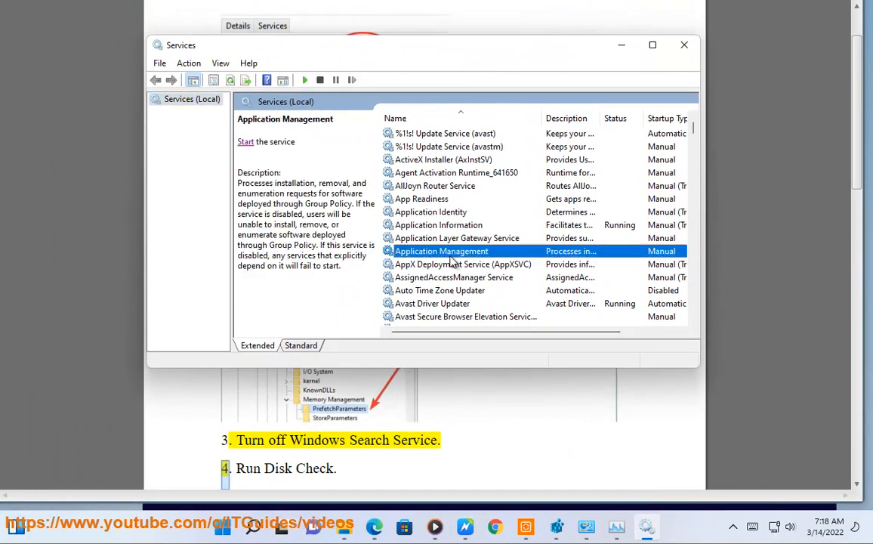
key(w)
scroll(450, 262, down, 9)
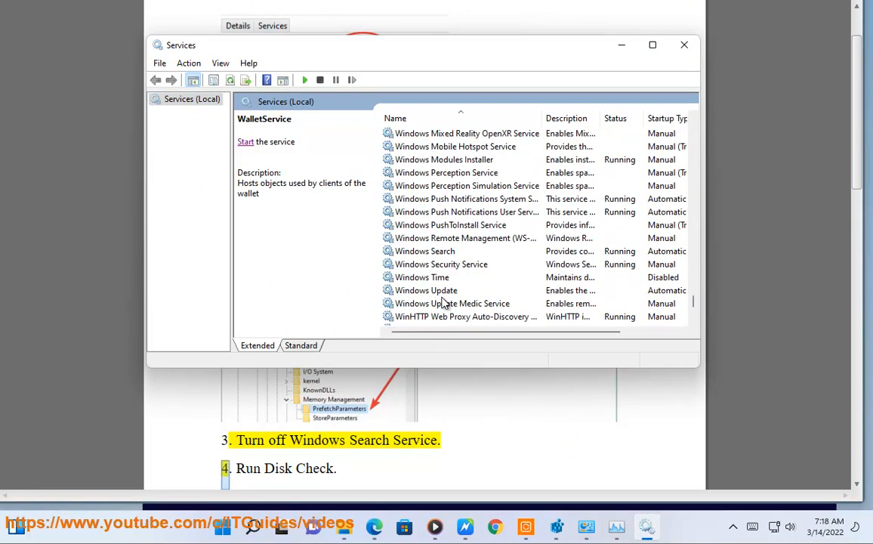
click(408, 252)
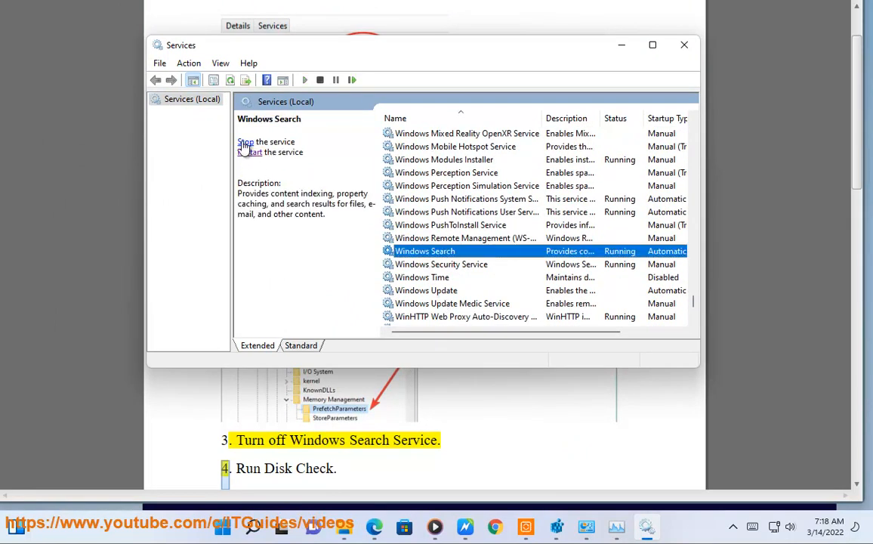
Choose the Disabled startup type in the Windows Search service's properties, cancel the dialog and return to the document
right_click(474, 252)
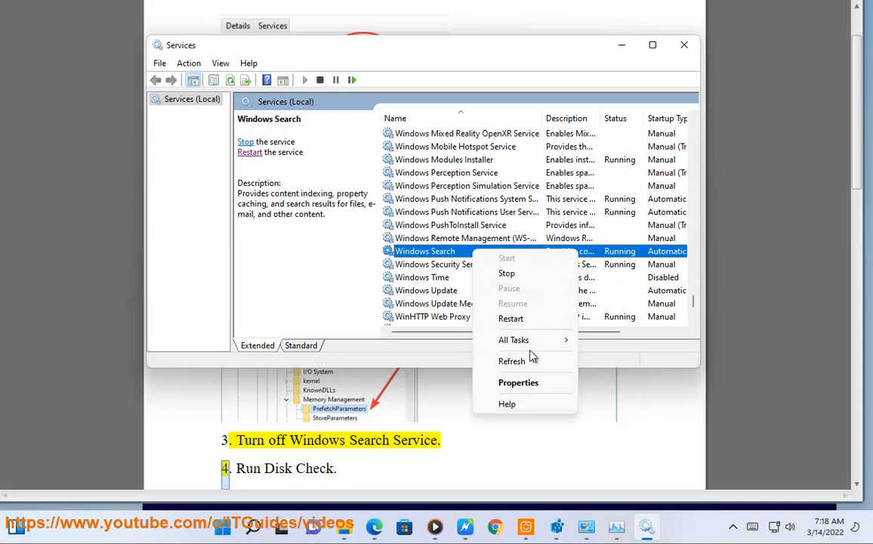
click(522, 382)
click(419, 198)
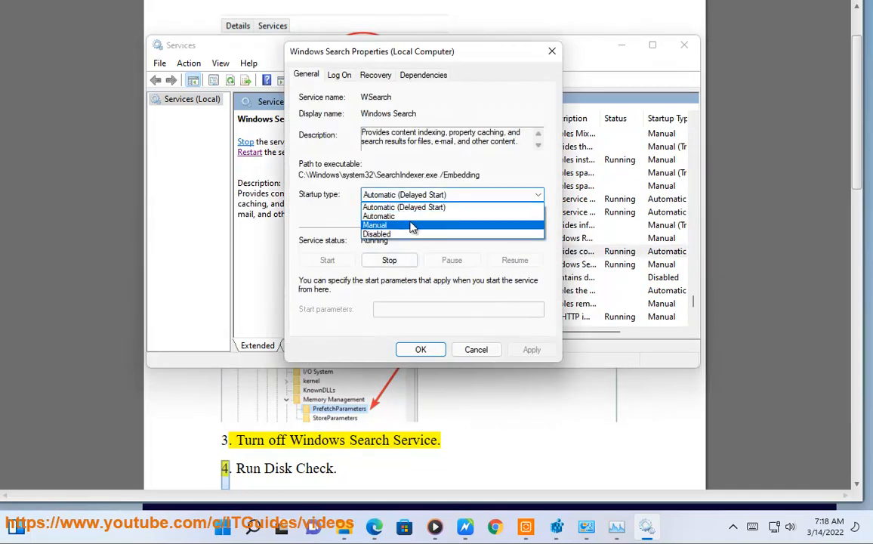
click(412, 231)
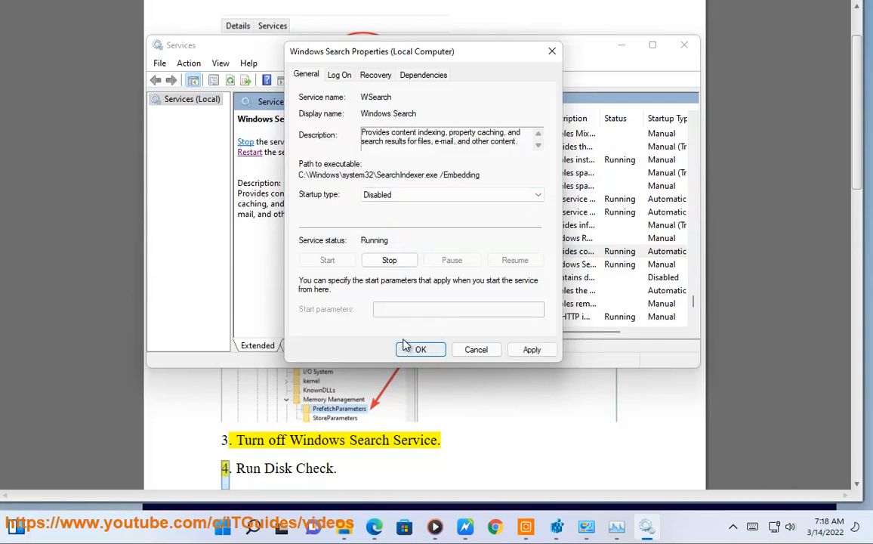
click(482, 350)
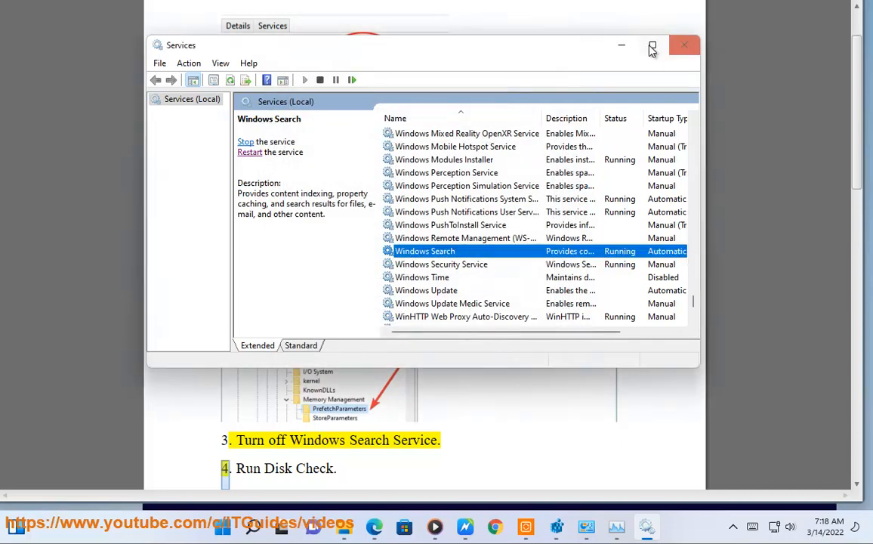
click(619, 47)
click(494, 426)
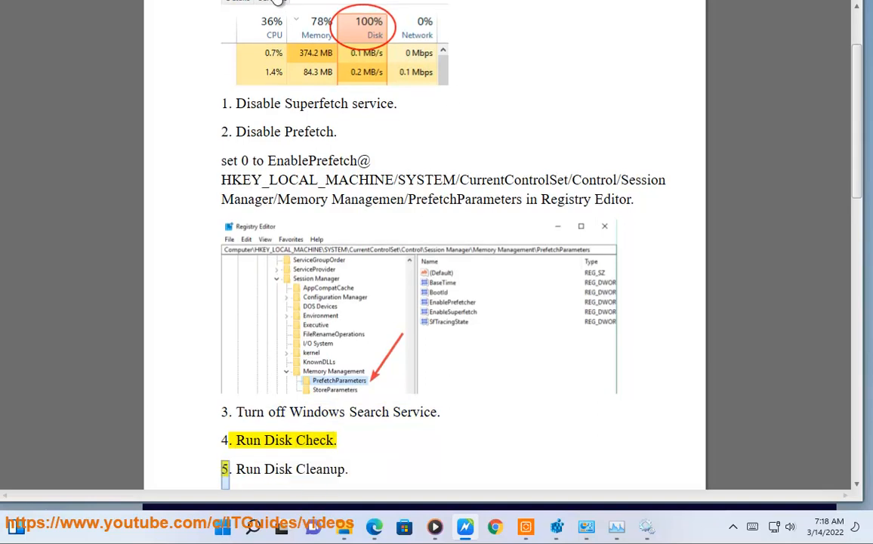
Switch to File Explorer and open the drive tools in the properties of Local Disk (C:)
click(344, 527)
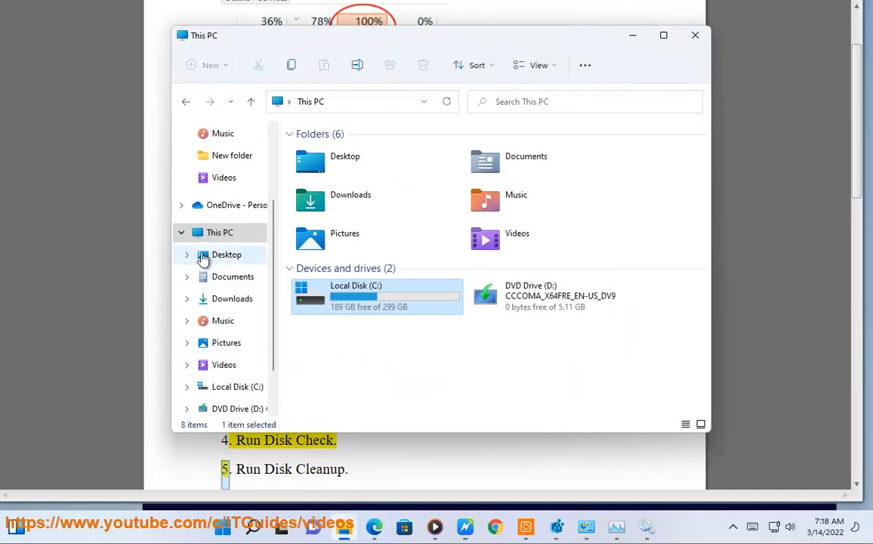
right_click(327, 292)
click(406, 466)
click(420, 205)
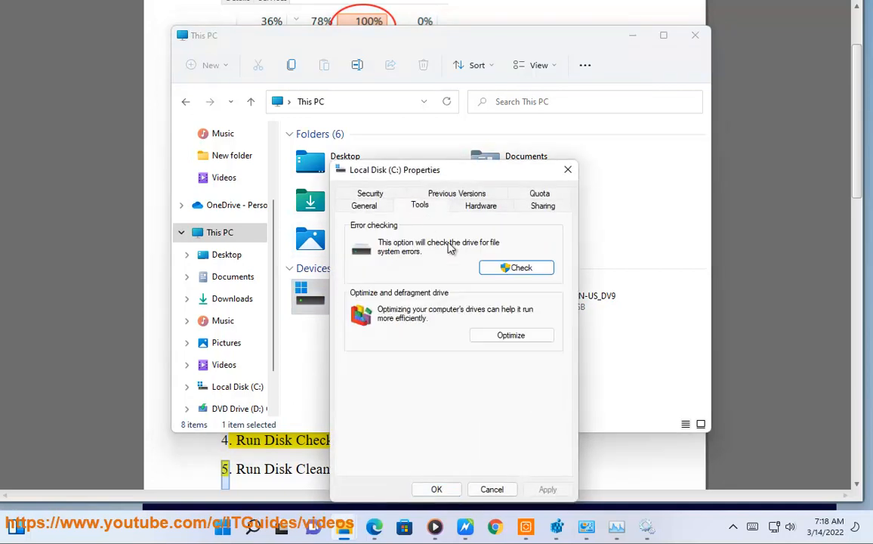
Open error checking for Local Disk (C:), cancel it without scanning and return to the document
click(502, 269)
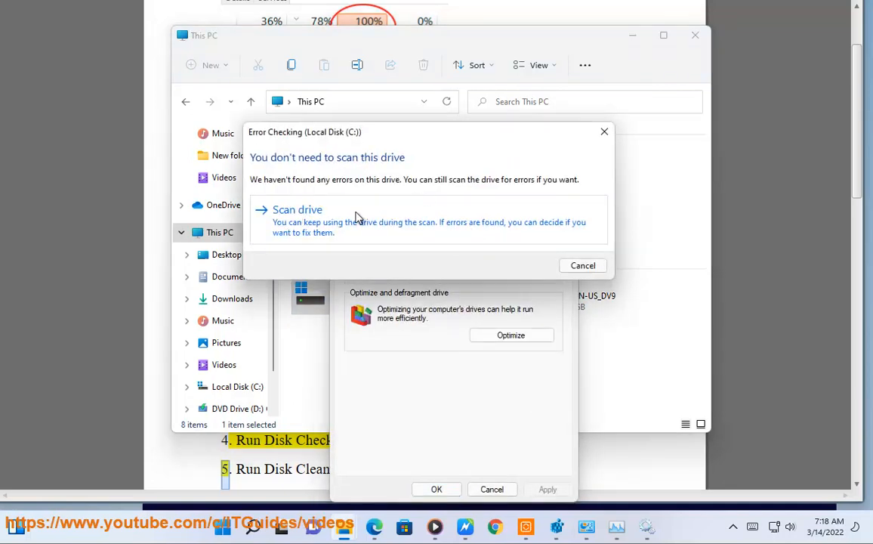
click(584, 266)
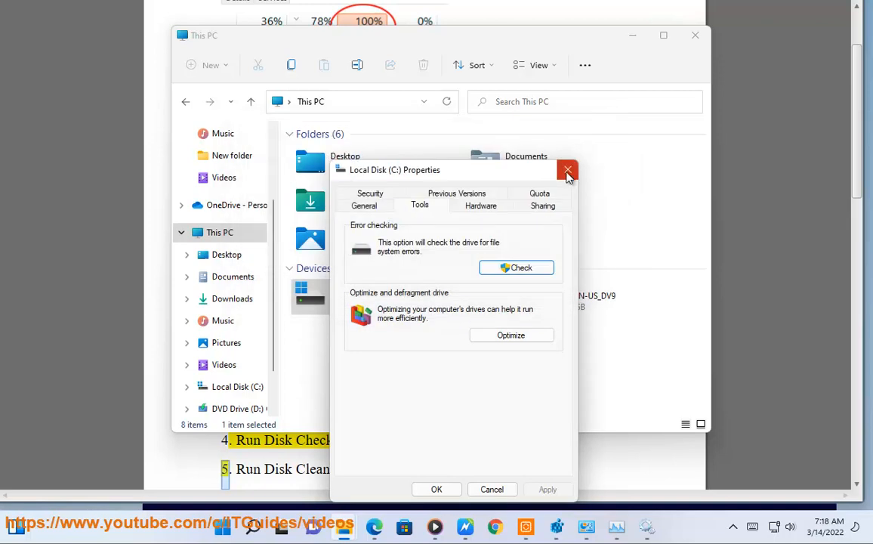
click(291, 454)
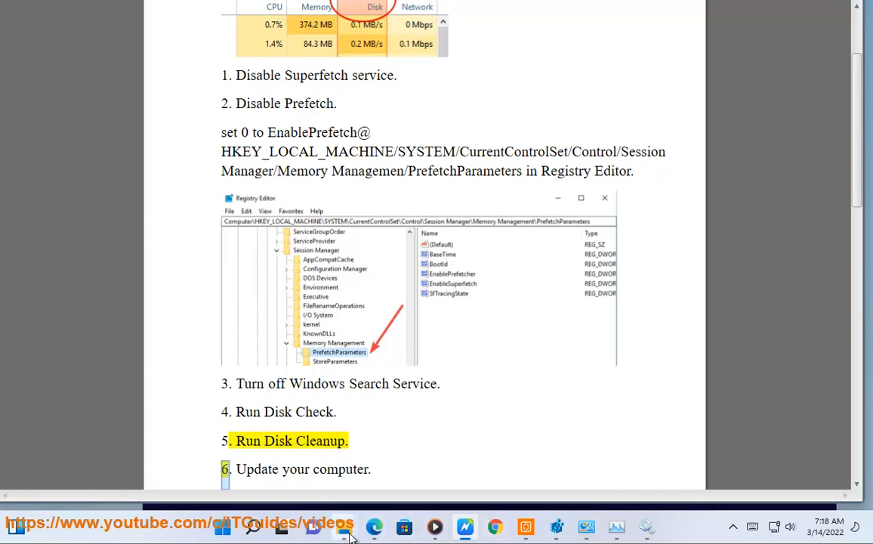
Launch Disk Cleanup from the general properties of Local Disk (C:) and look through its list of files to delete
mouse_move(343, 521)
click(374, 462)
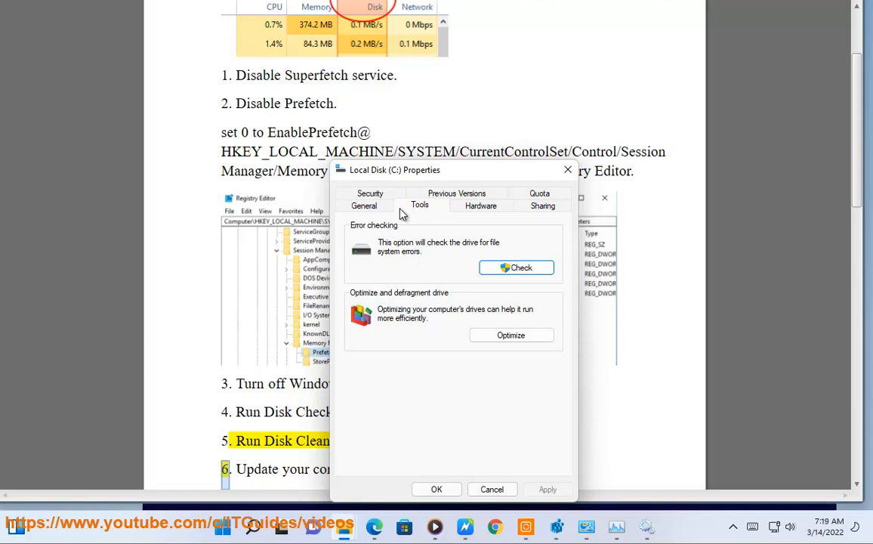
click(365, 207)
click(537, 393)
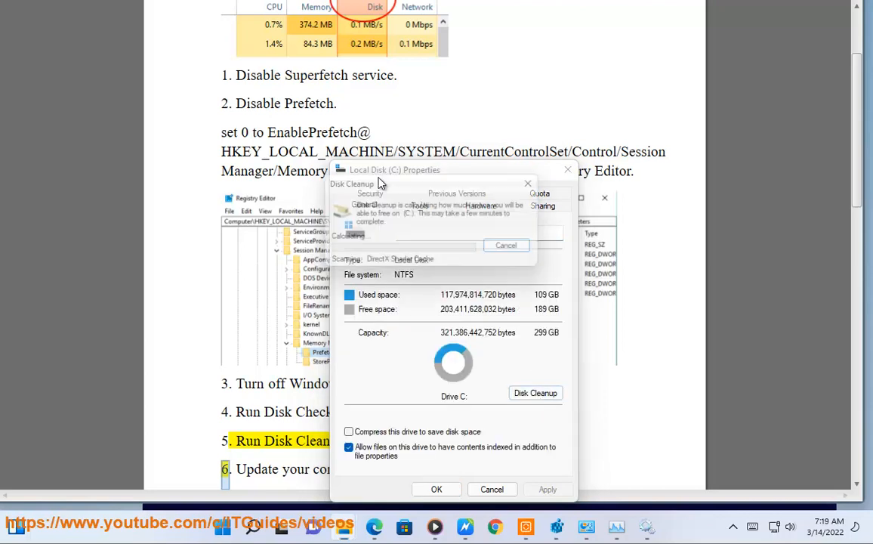
drag(214, 42, 701, 28)
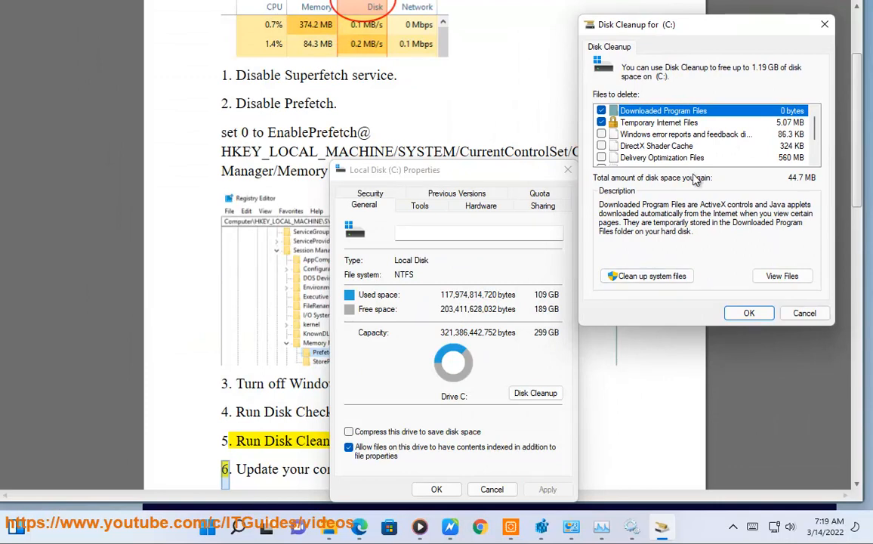
scroll(662, 124, down, 1)
scroll(671, 151, up, 1)
Extend Disk Cleanup to system files, mark Windows Update Cleanup for deletion, then cancel and close the drive's properties
click(647, 275)
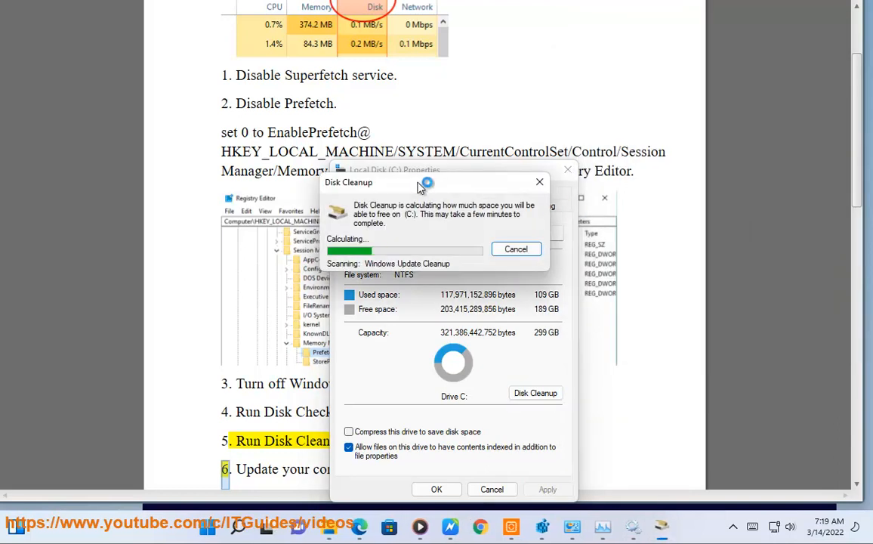
drag(414, 187, 671, 36)
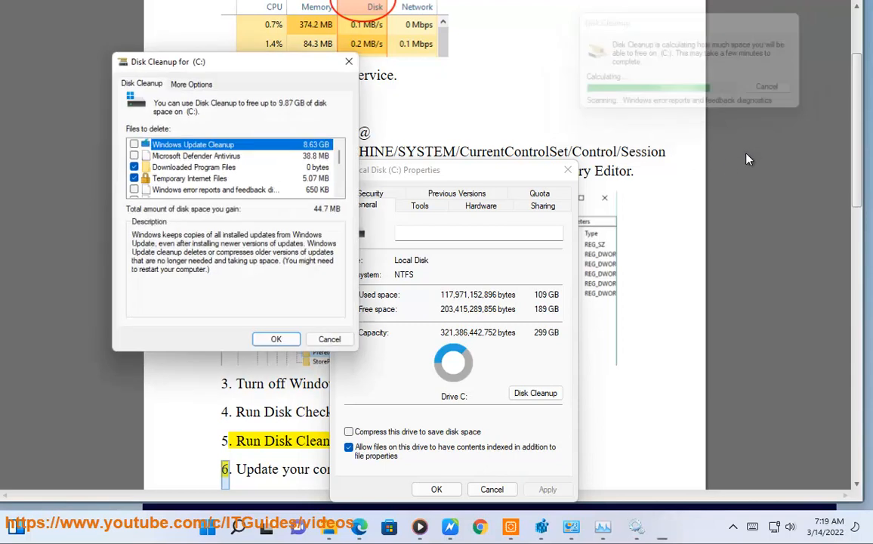
drag(214, 60, 690, 24)
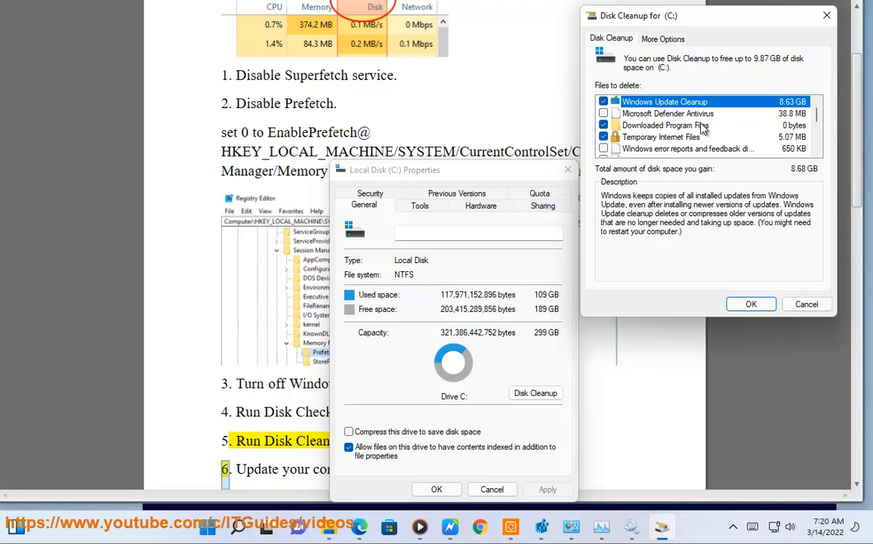
scroll(690, 121, down, 4)
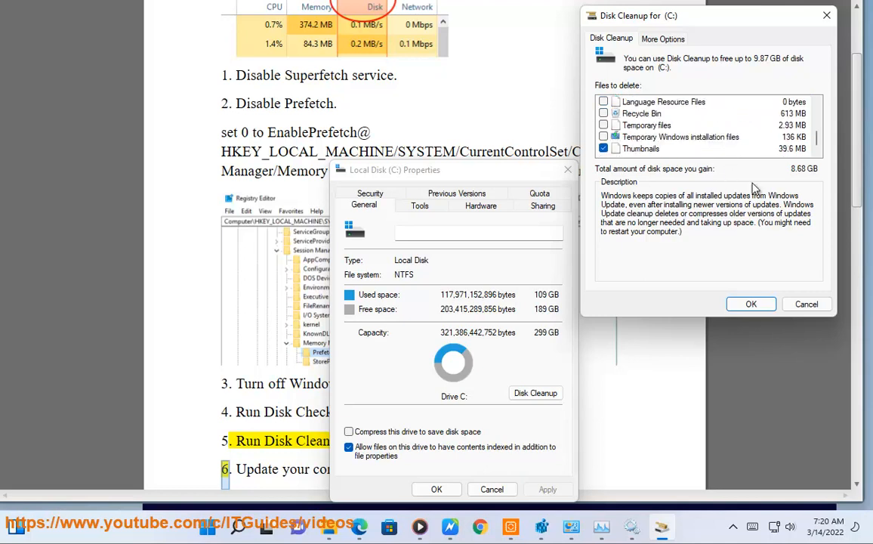
click(807, 304)
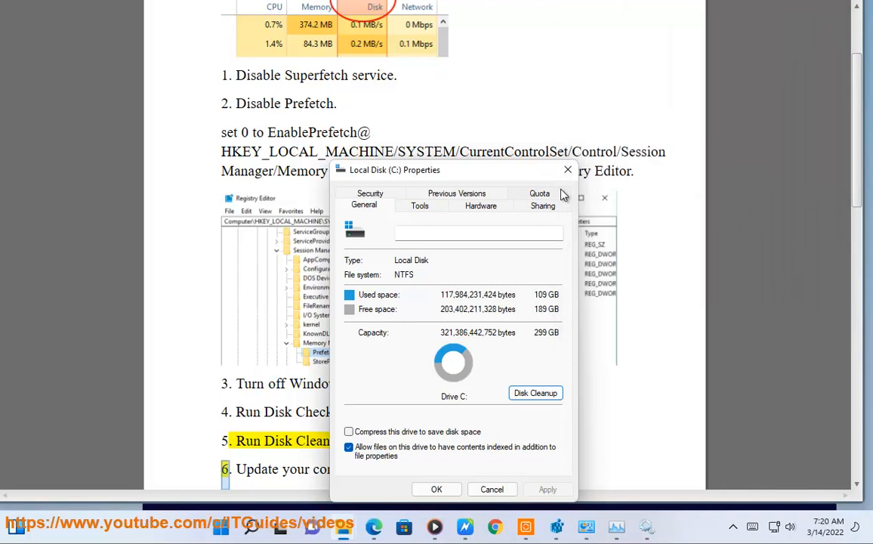
click(567, 170)
click(411, 440)
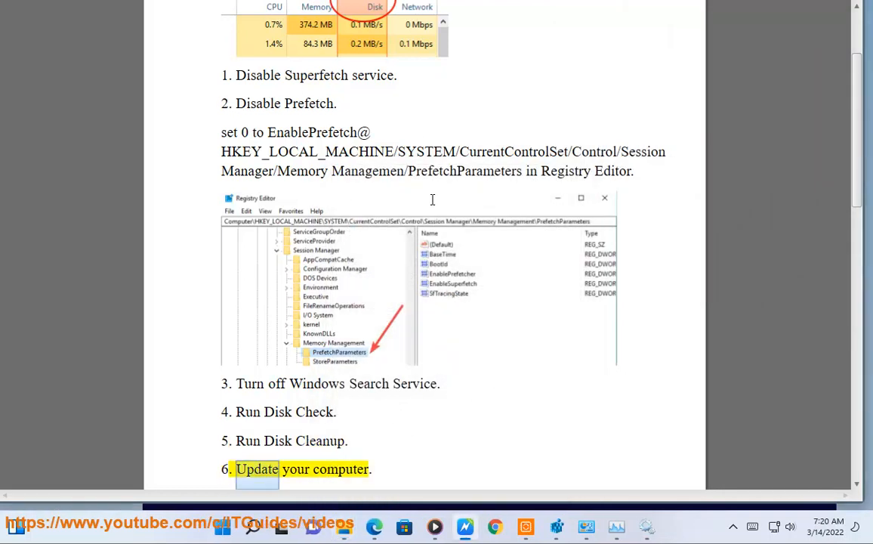
Switch to Settings and open its Windows Update page
click(646, 527)
click(646, 527)
click(222, 529)
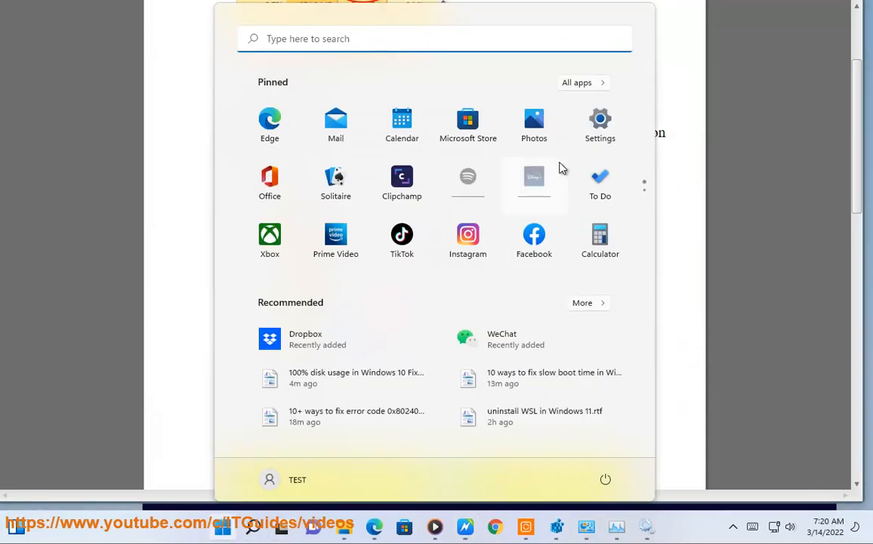
click(600, 111)
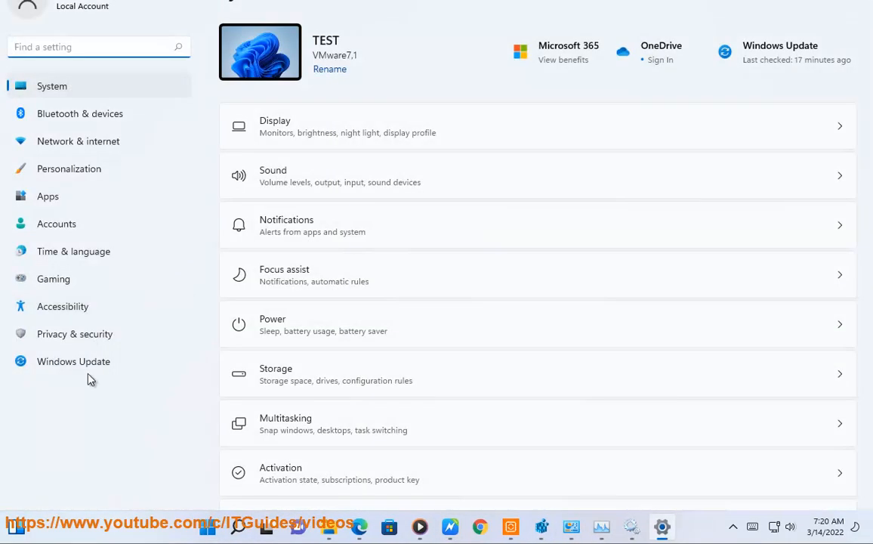
click(86, 368)
click(815, 58)
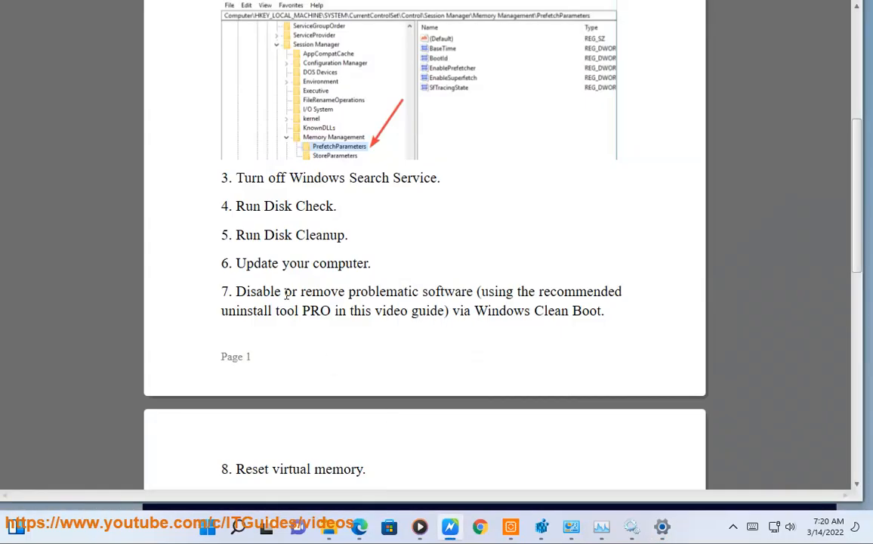
Copy "Windows Clean Boot" from the document's step 7, search for it in Chrome and highlight the Microsoft Support result
drag(605, 311, 476, 322)
key(ctrl+c)
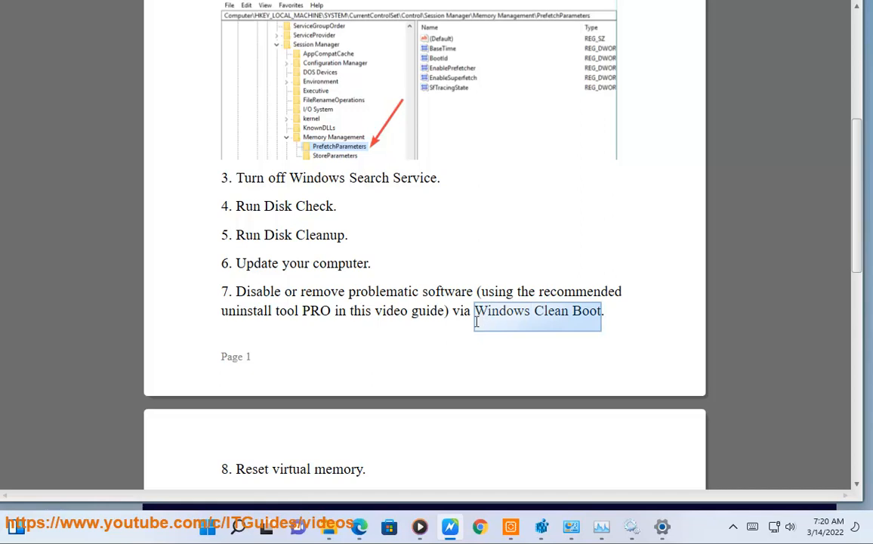
click(480, 527)
key(ctrl+v)
key(Return)
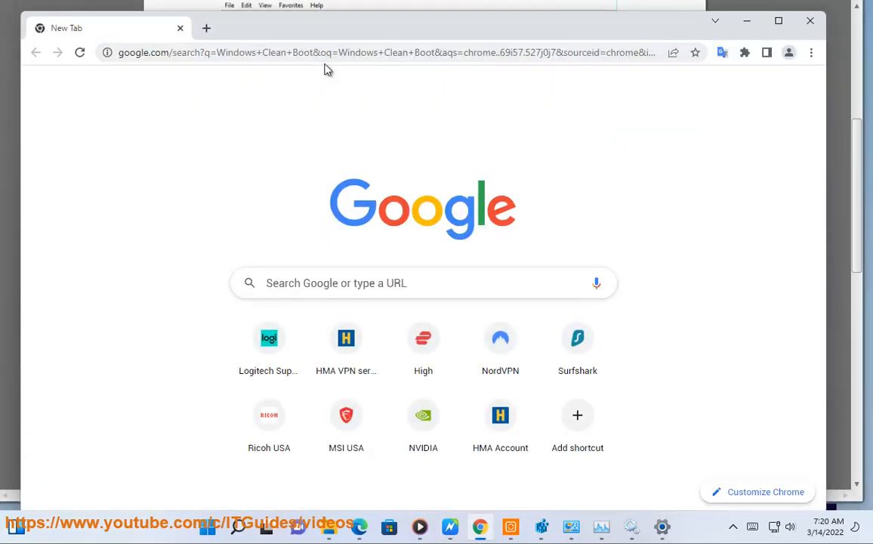
drag(350, 271, 65, 215)
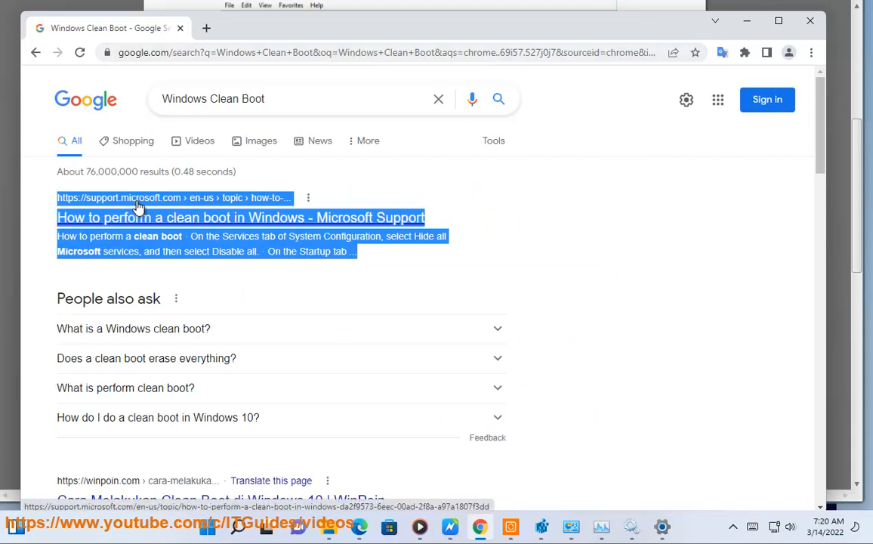
Launch MSCONFIG from the Run dialog's command history
key(super+r)
click(265, 445)
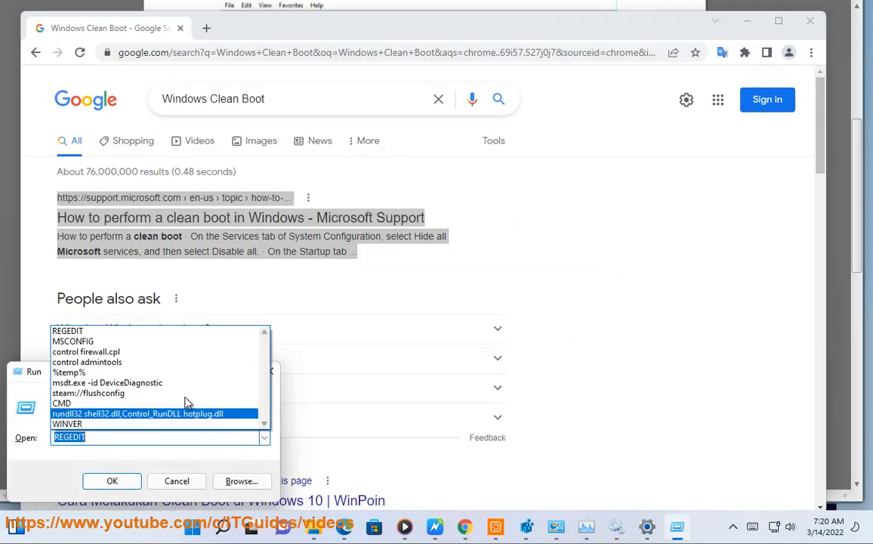
click(121, 340)
click(112, 481)
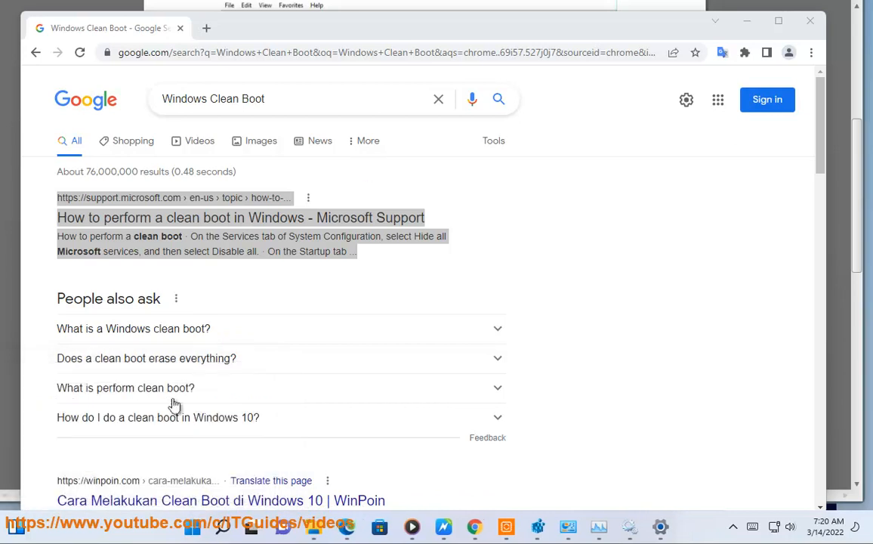
Show the System Configuration services with all Microsoft services hidden, then cancel the dialog
drag(378, 106, 613, 253)
click(557, 266)
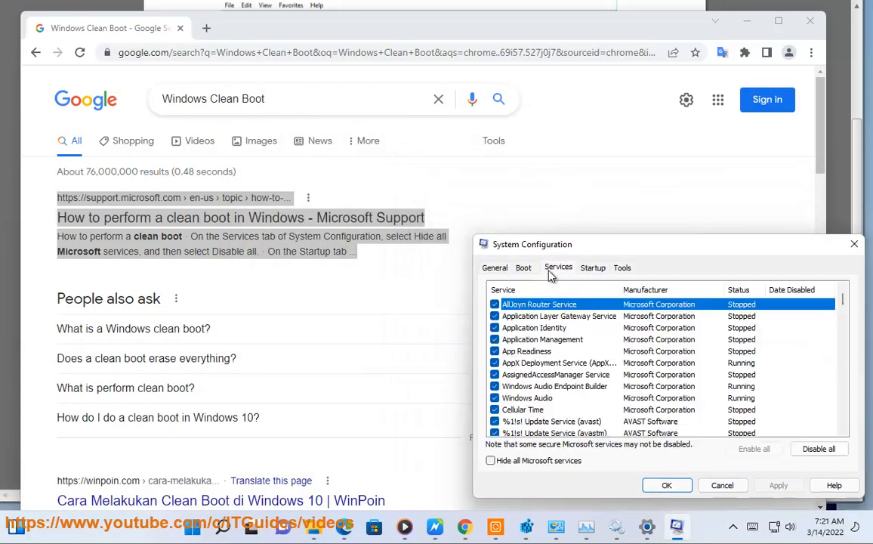
click(518, 463)
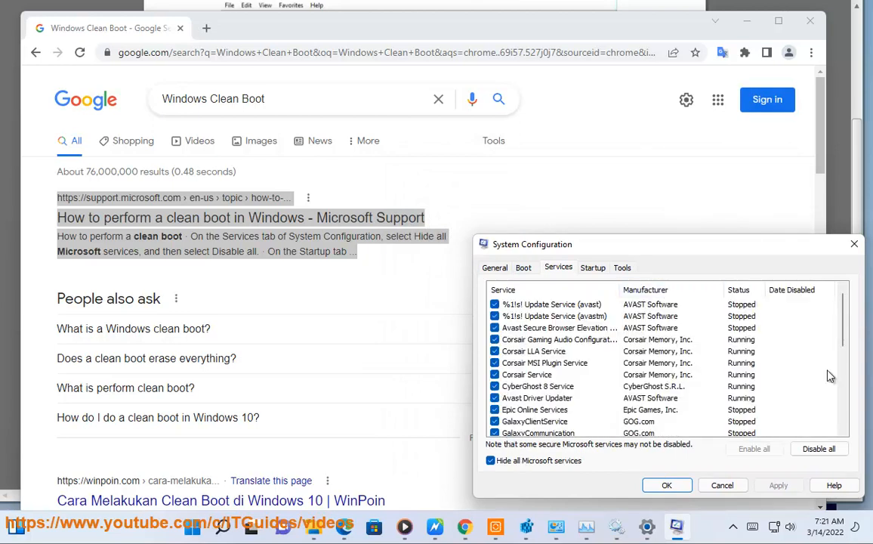
click(717, 486)
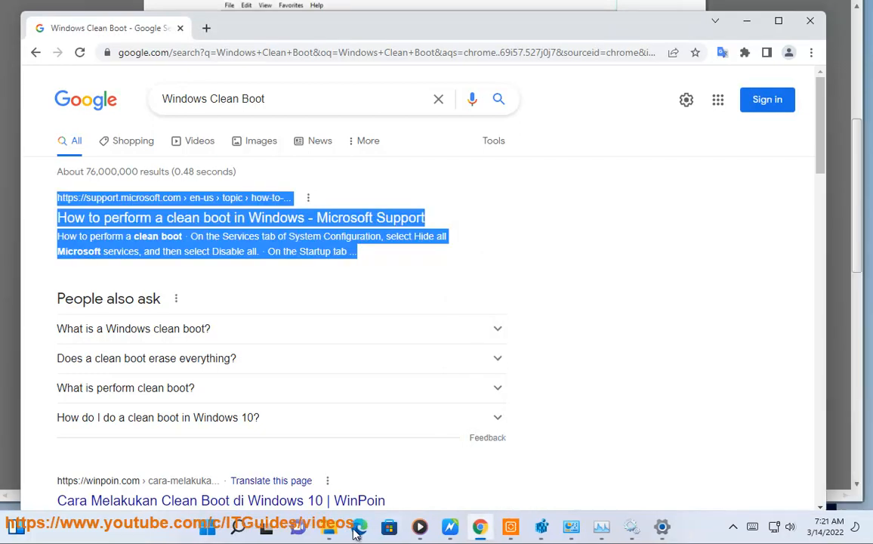
Open Task Manager from the recent searches, review its startup apps, and minimize it and Chrome to return to the document
click(241, 529)
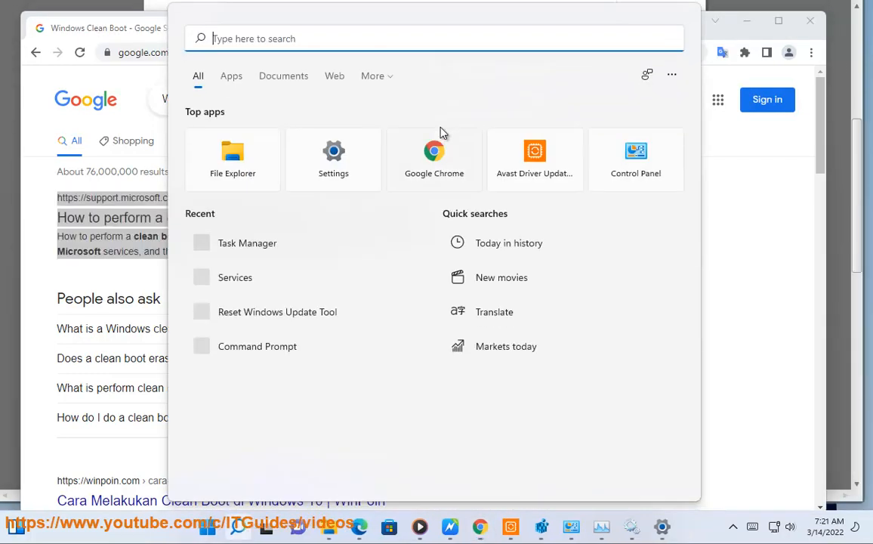
click(284, 252)
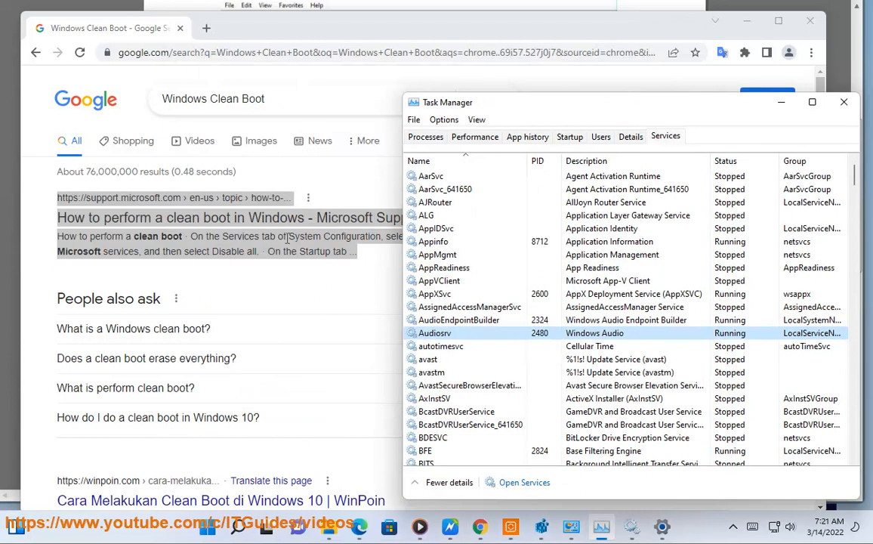
click(571, 137)
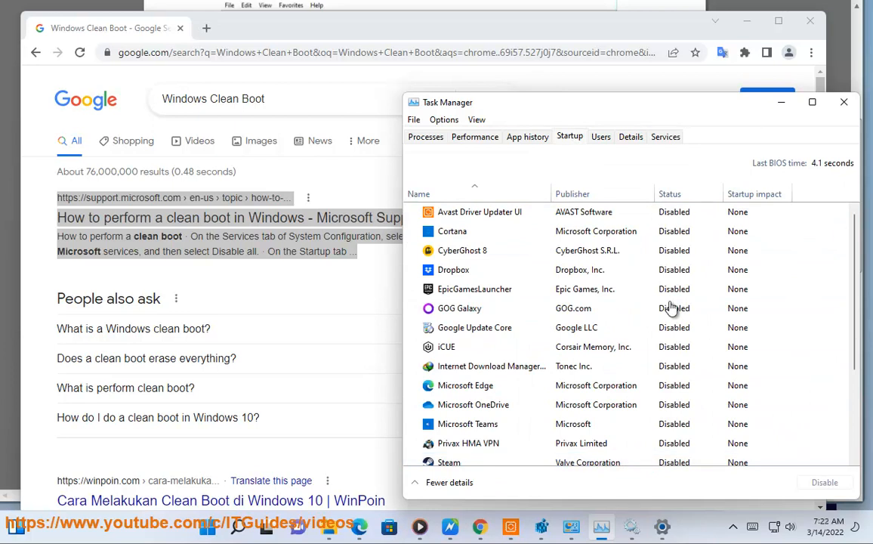
click(785, 105)
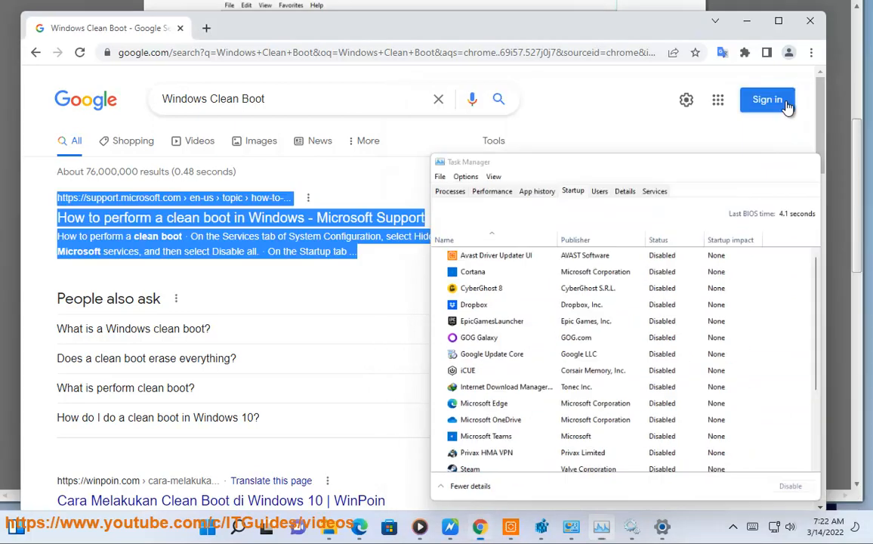
click(714, 20)
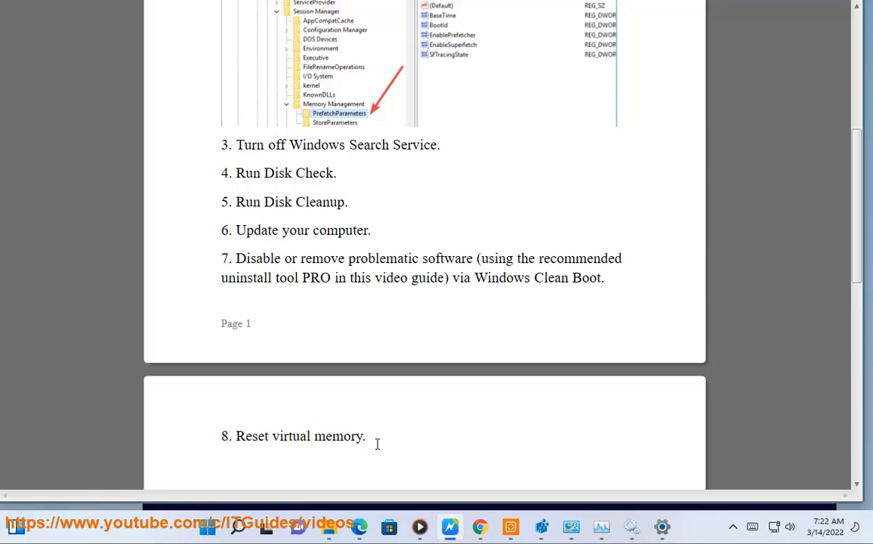
Open the advanced system settings through This PC's properties and close the Settings window behind them
drag(377, 444, 294, 444)
click(292, 449)
click(243, 529)
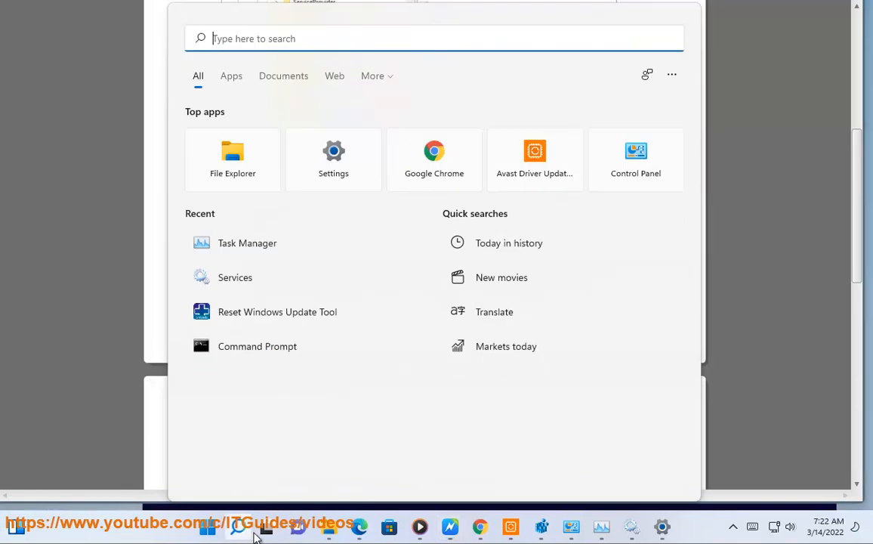
click(329, 532)
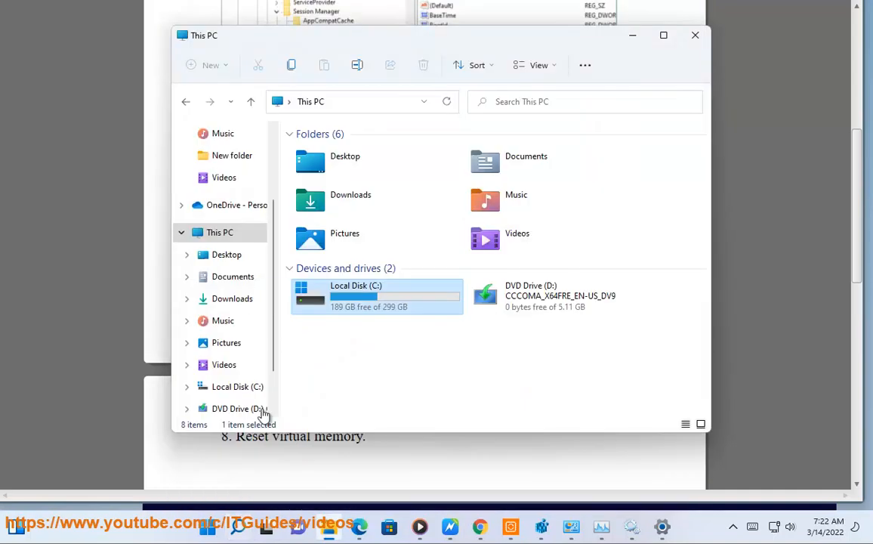
right_click(240, 235)
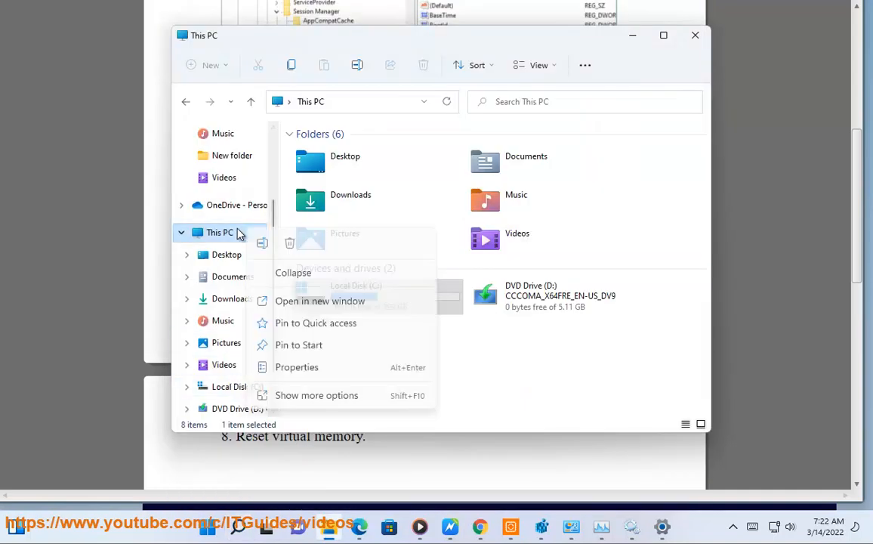
click(293, 367)
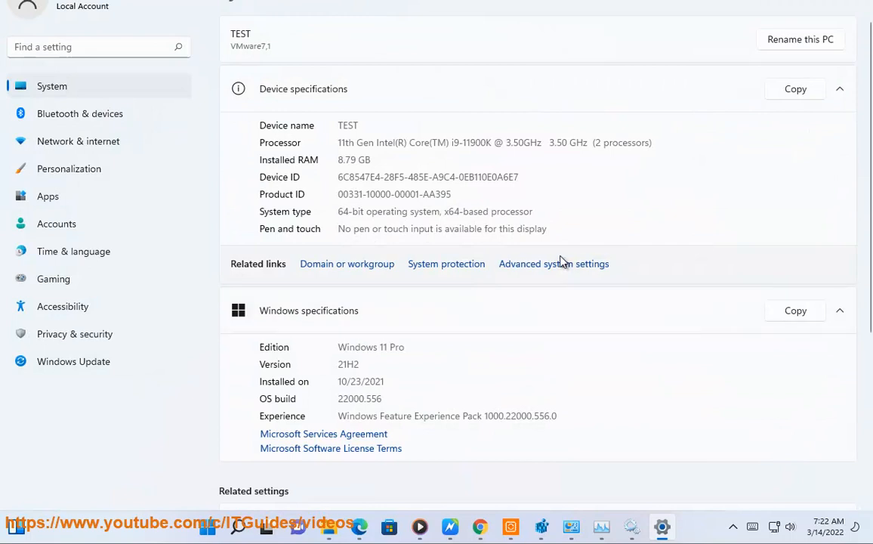
click(559, 265)
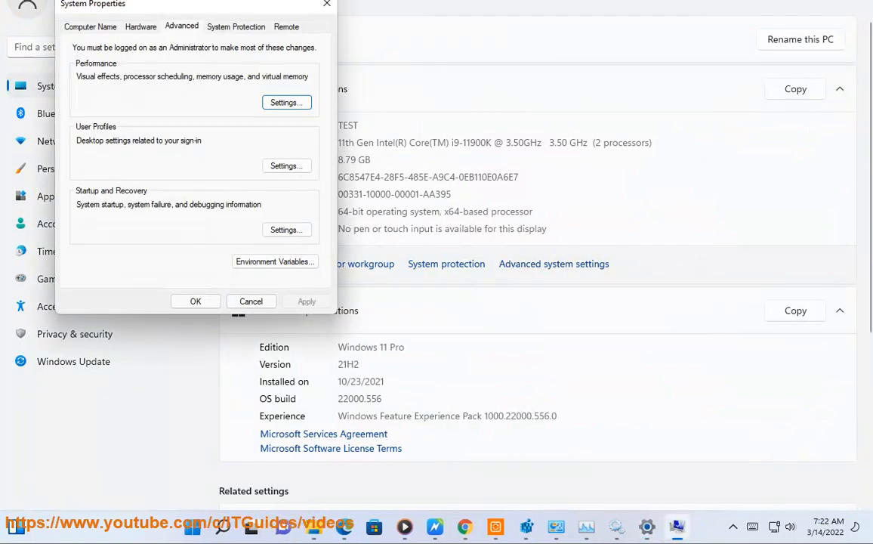
click(856, 1)
drag(250, 7, 626, 104)
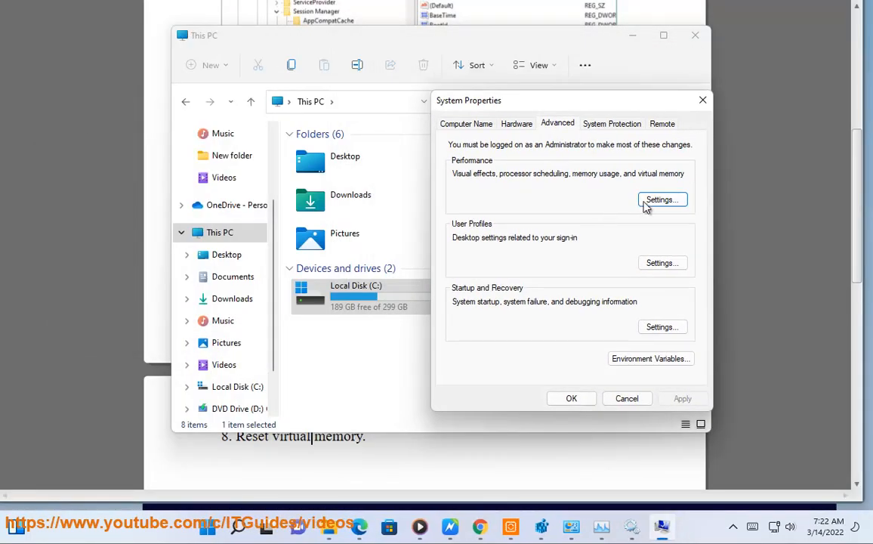
Open the virtual memory settings from the advanced performance options and turn off automatic paging file management for all drives
click(654, 199)
click(532, 122)
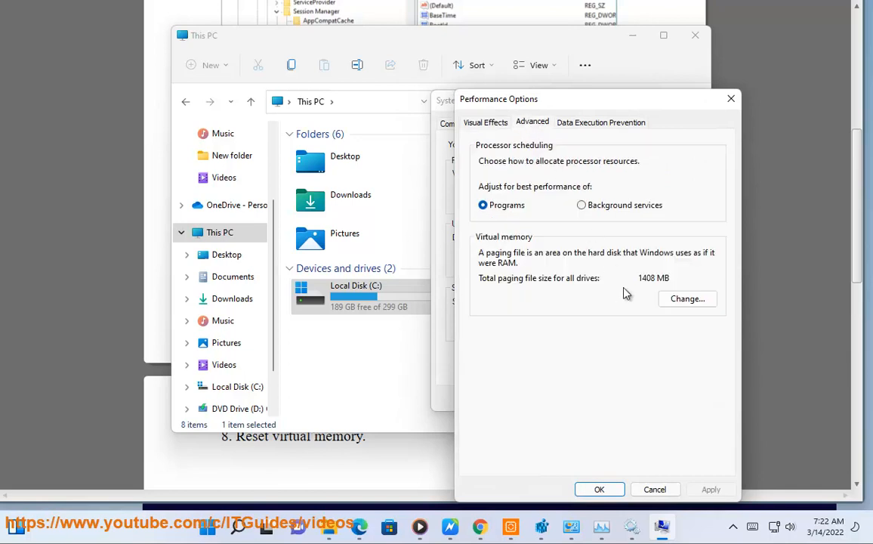
click(687, 301)
click(488, 161)
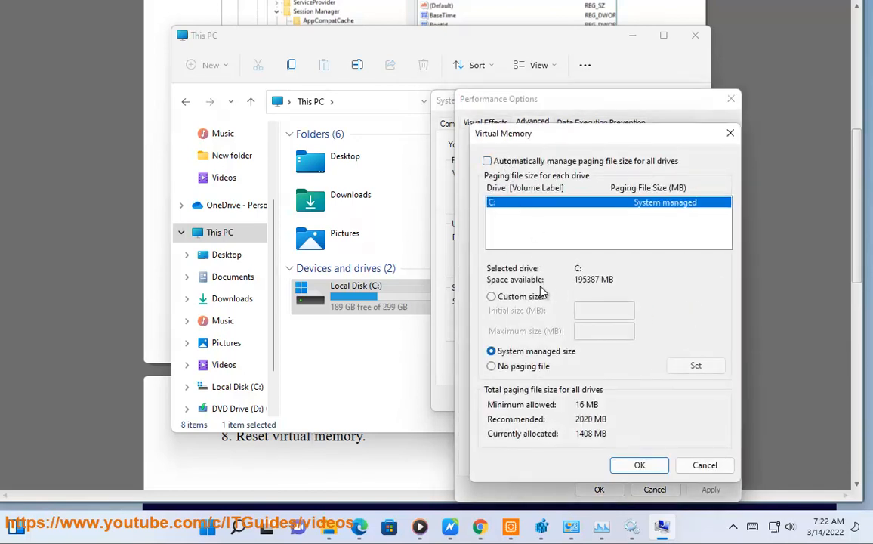
Enter a custom paging file for drive C: with initial size 170000 MB and maximum 180000 MB, then cancel and close all dialogs
click(492, 296)
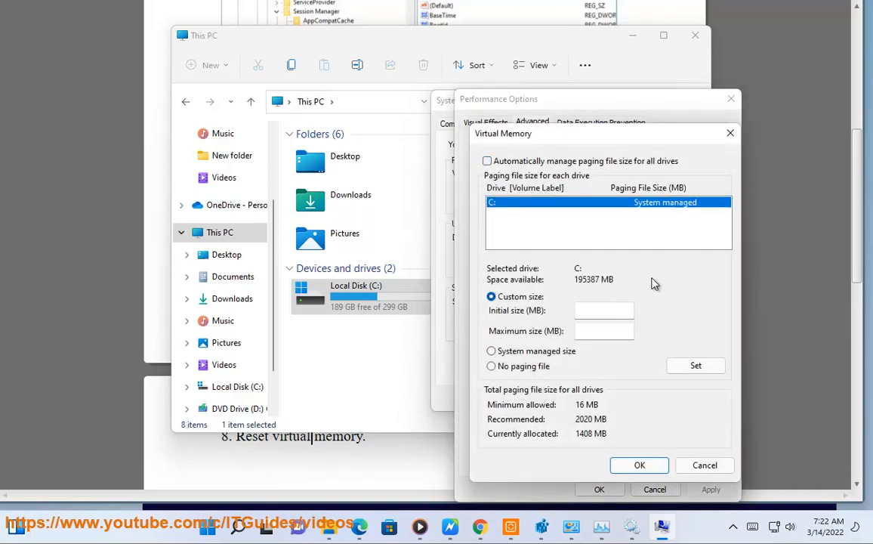
text(170000)
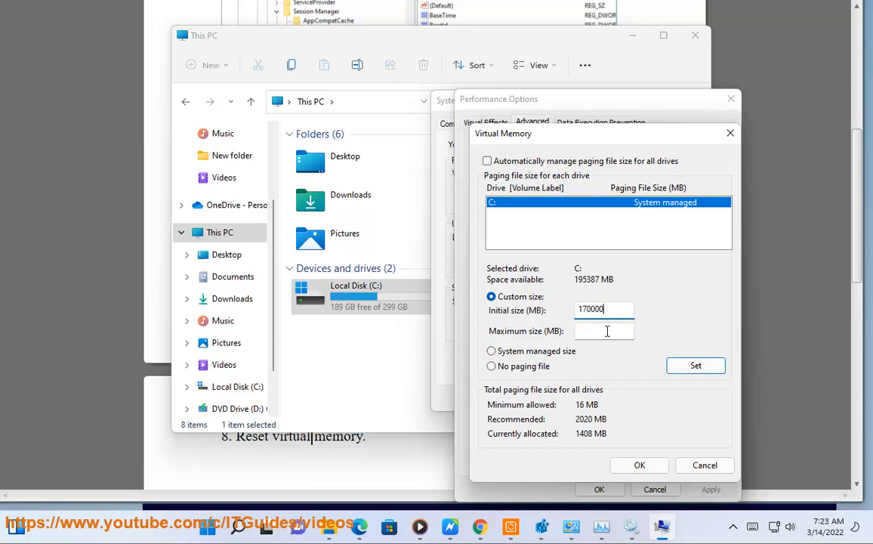
click(606, 331)
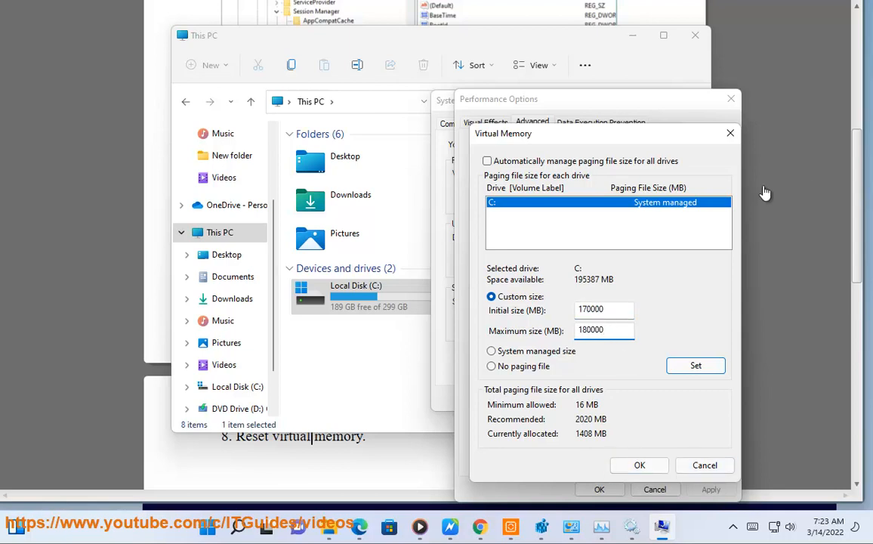
click(703, 466)
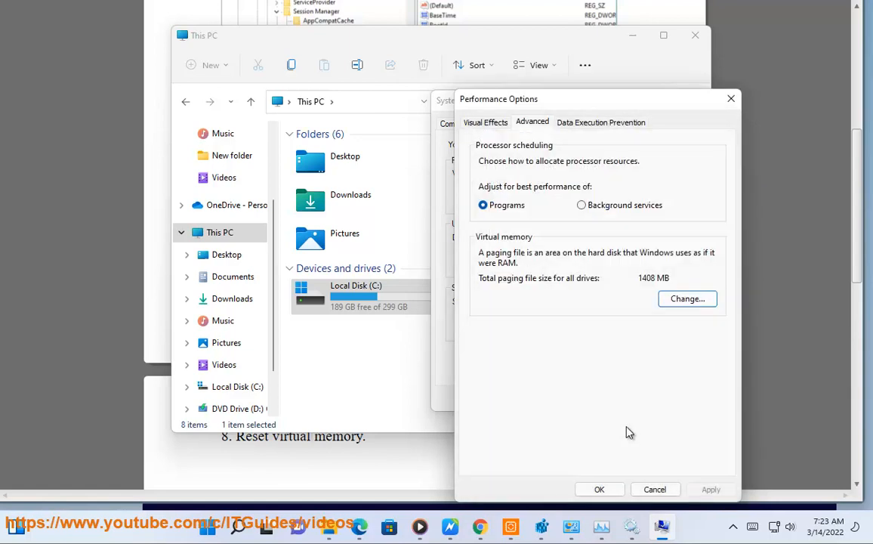
click(670, 490)
click(698, 100)
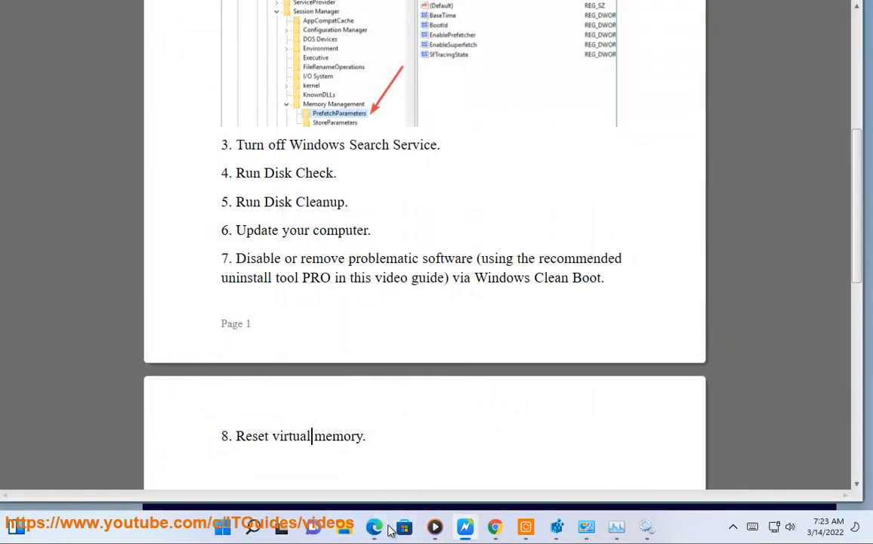
Switch to Task Manager and check the disk usage of the running processes
click(616, 527)
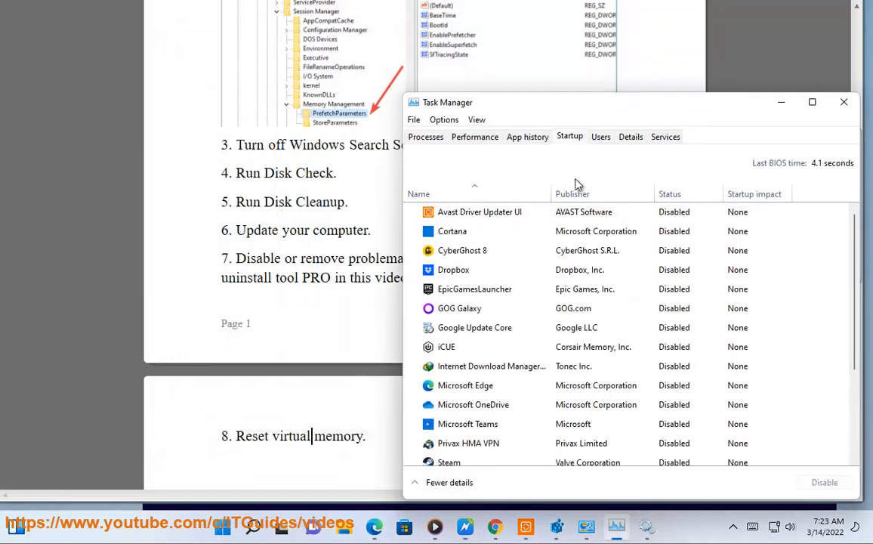
click(426, 138)
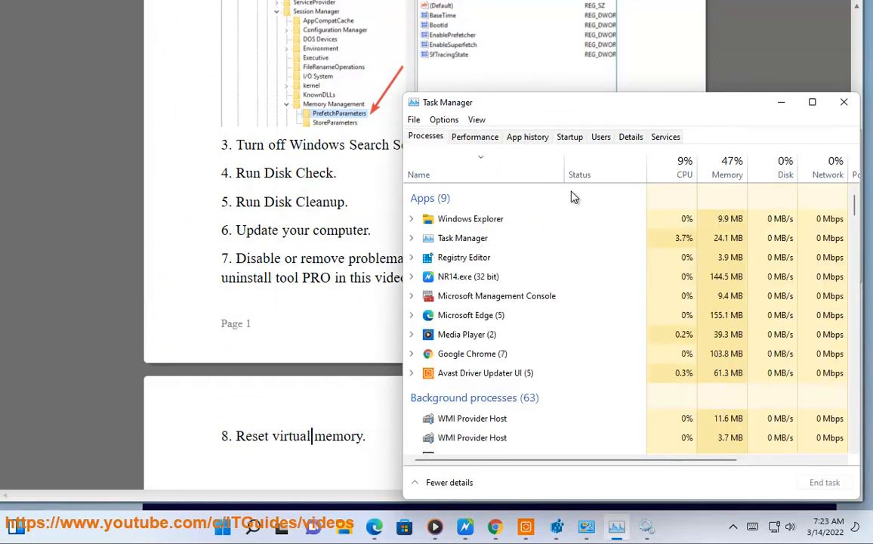